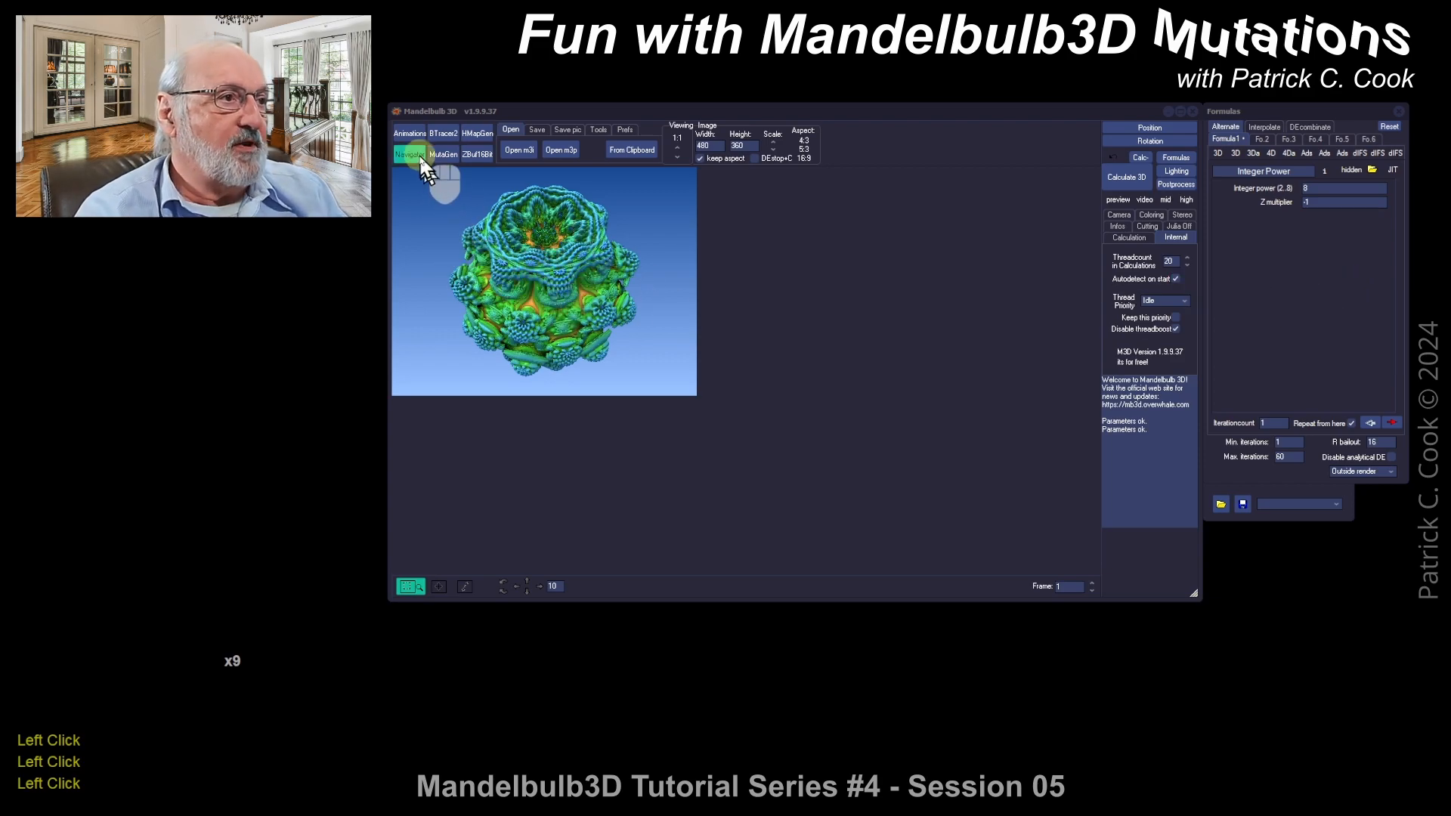
Step: Open the Animation maker and MutaGen windows and move them down and out of the way
click(411, 134)
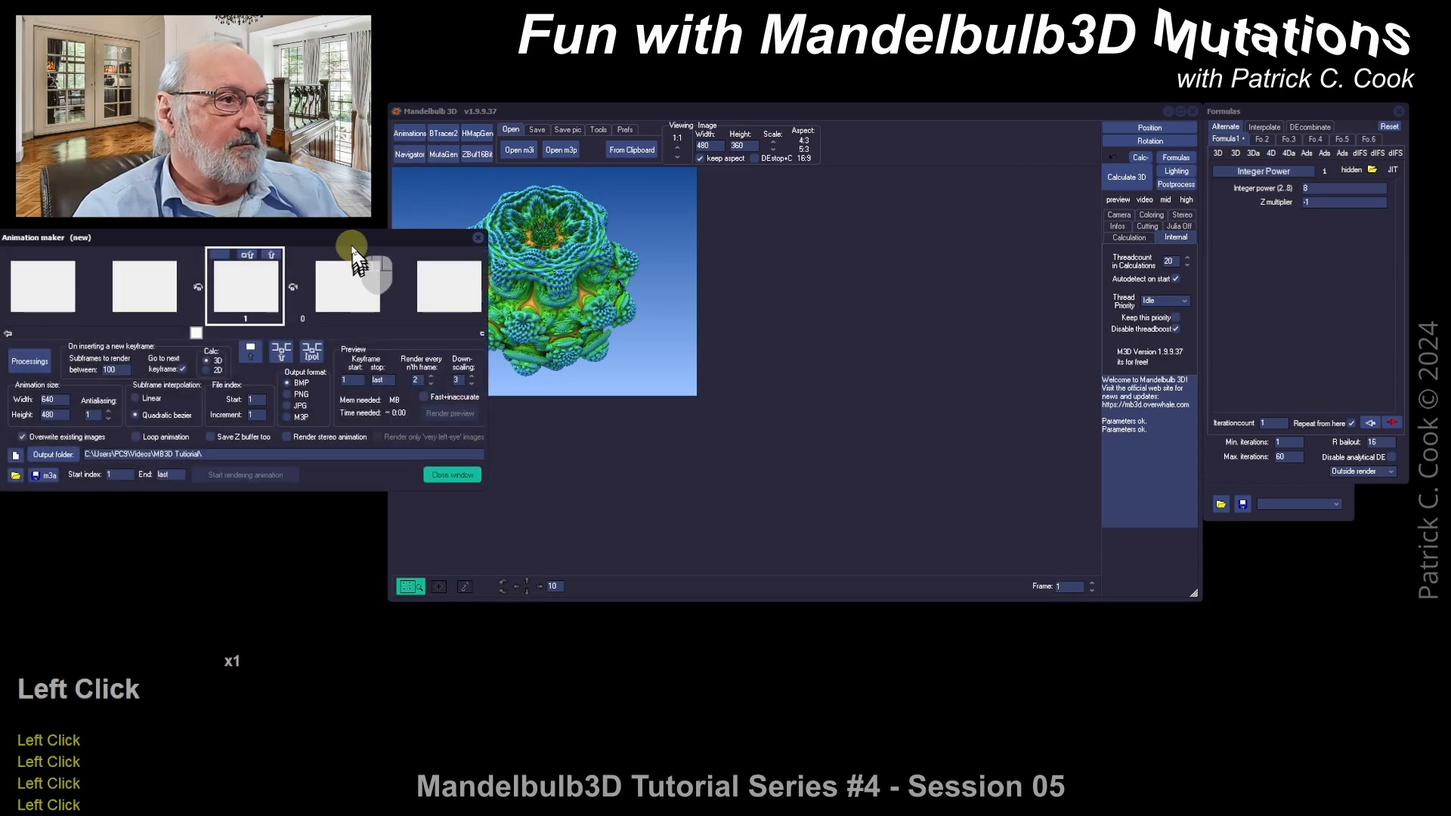
drag(350, 247, 616, 566)
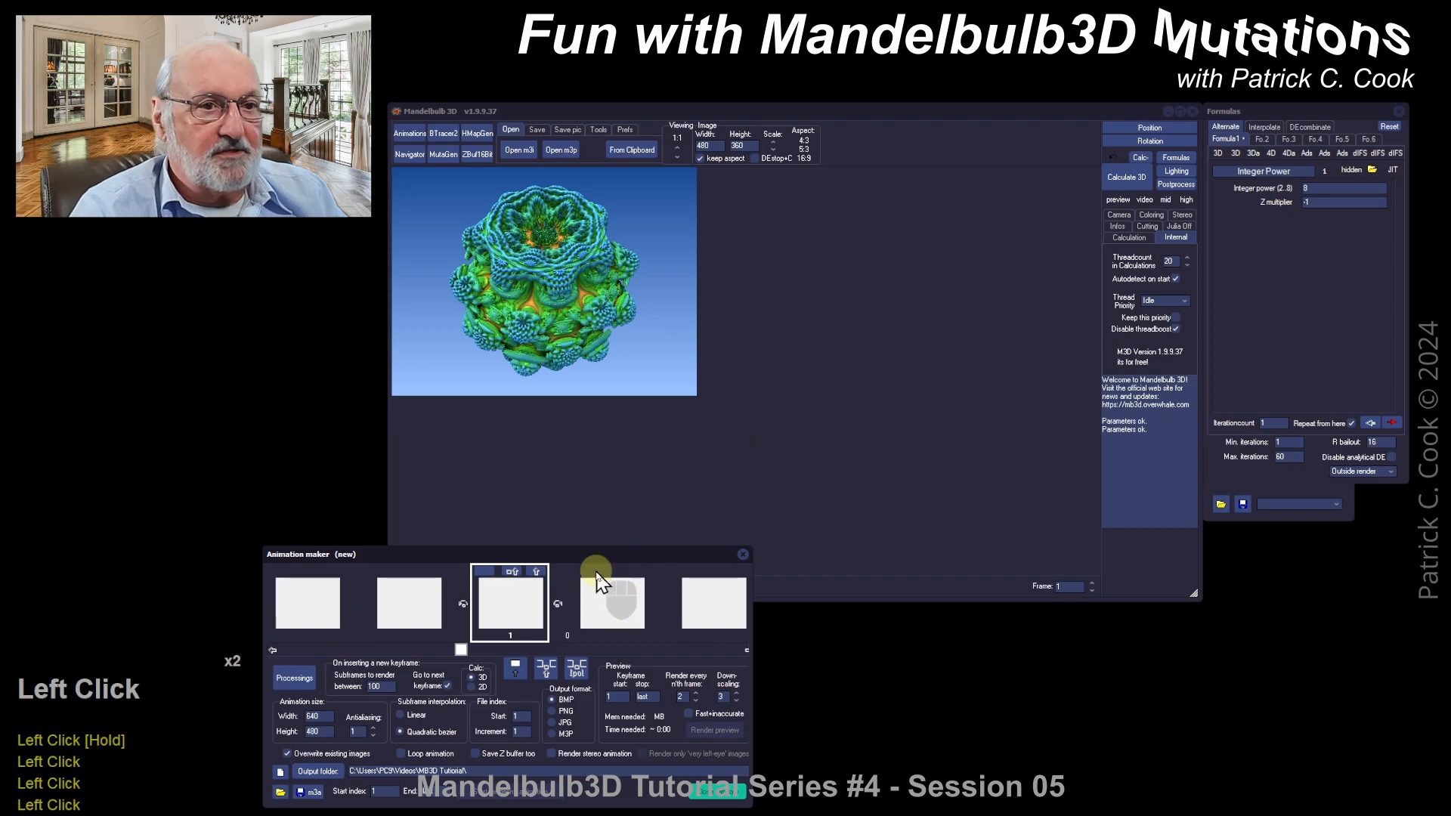
click(443, 156)
drag(868, 138, 1096, 349)
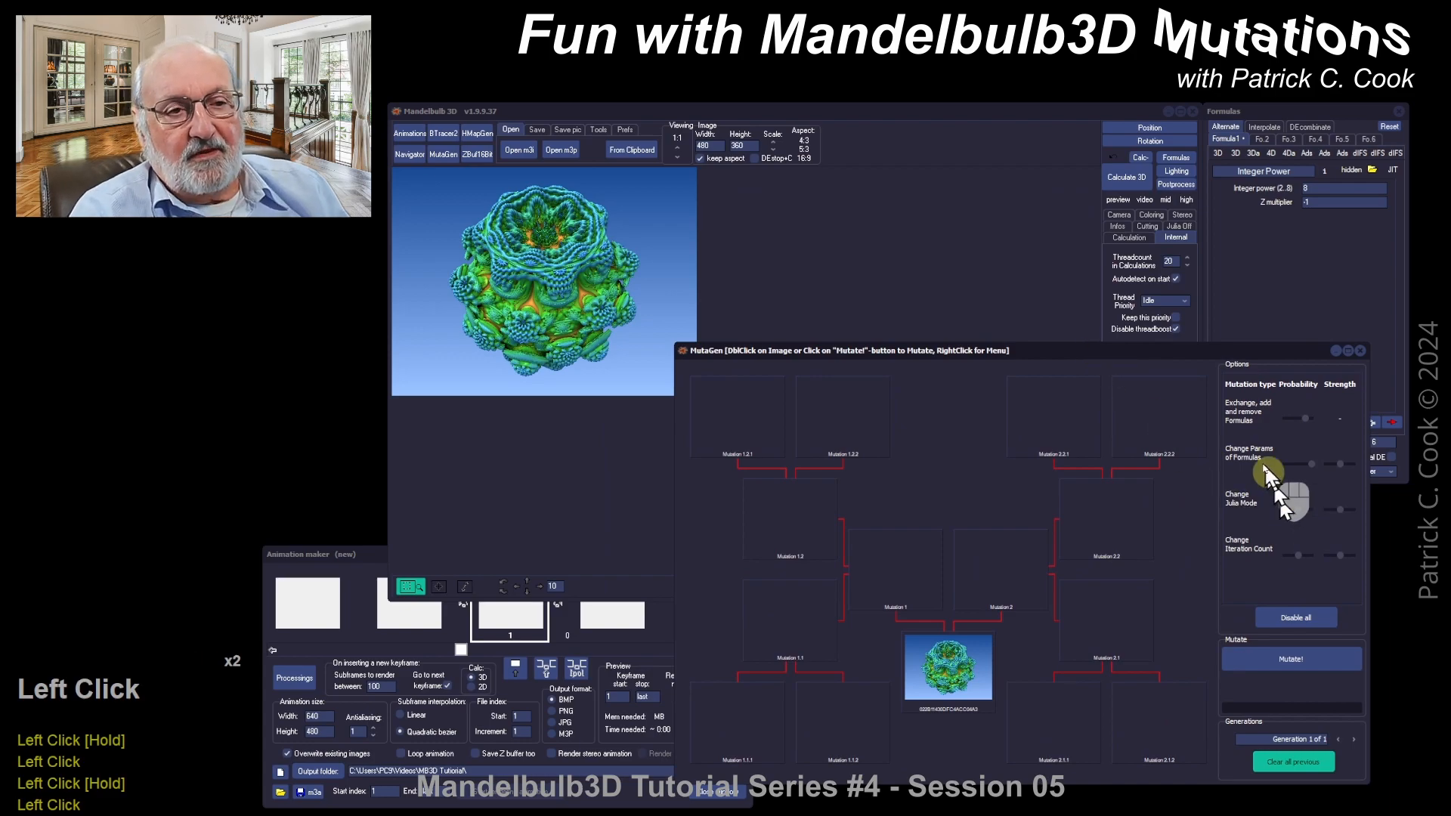
Step: Disable all mutations, then raise Change Params and Exchange Formulas probabilities and lower Iteration Count
click(1295, 614)
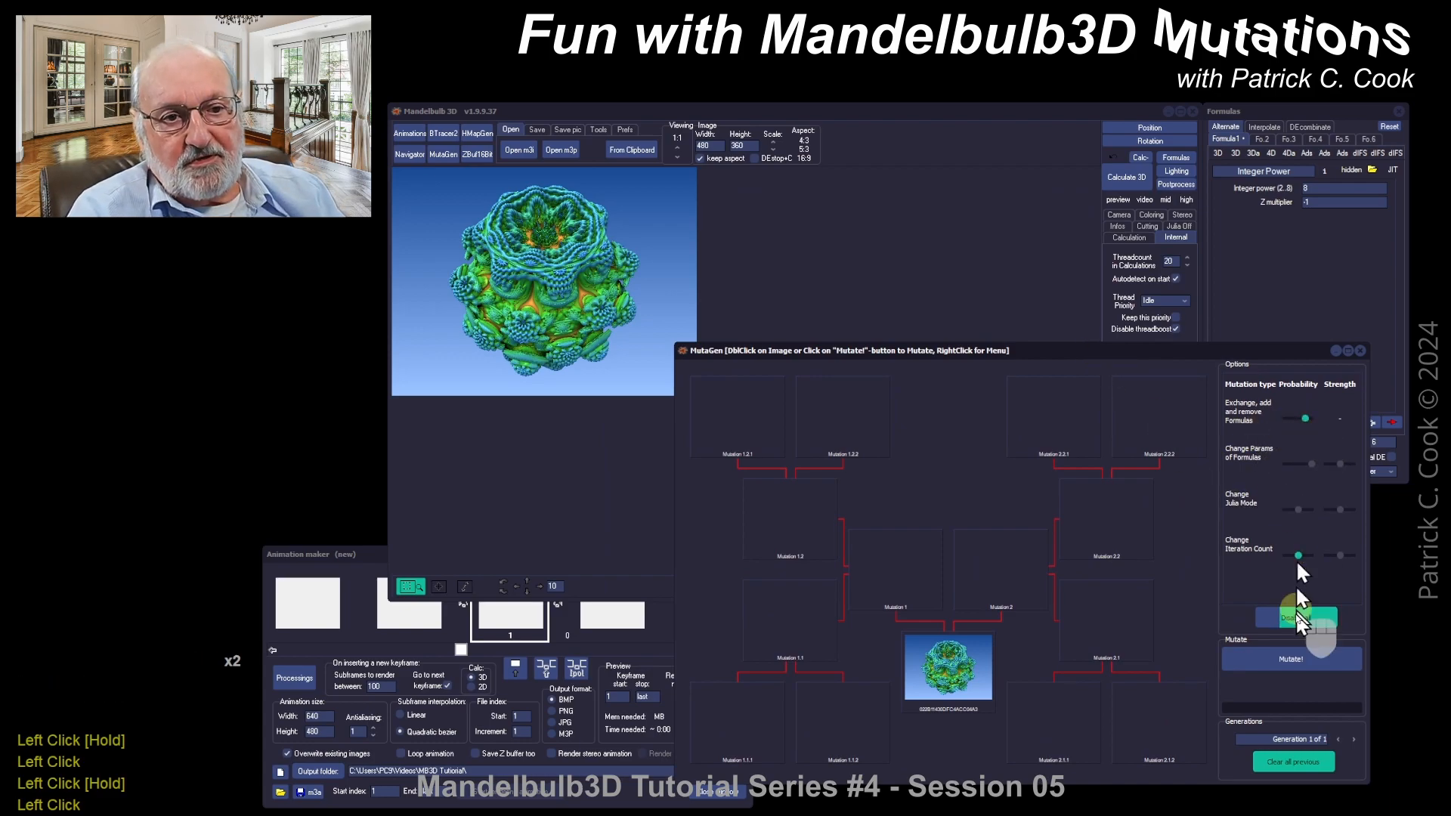
click(1297, 615)
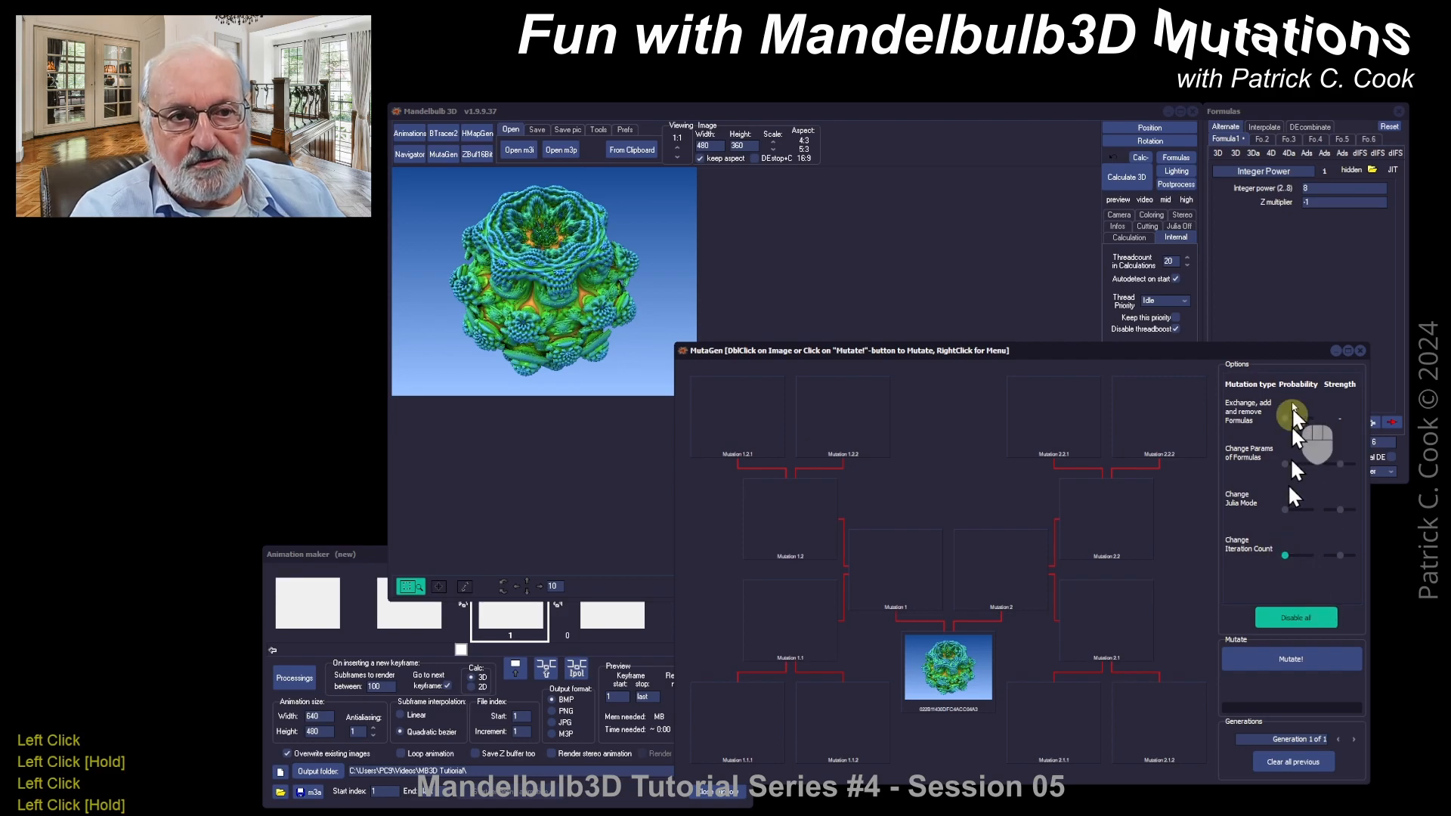
drag(1288, 469, 1304, 465)
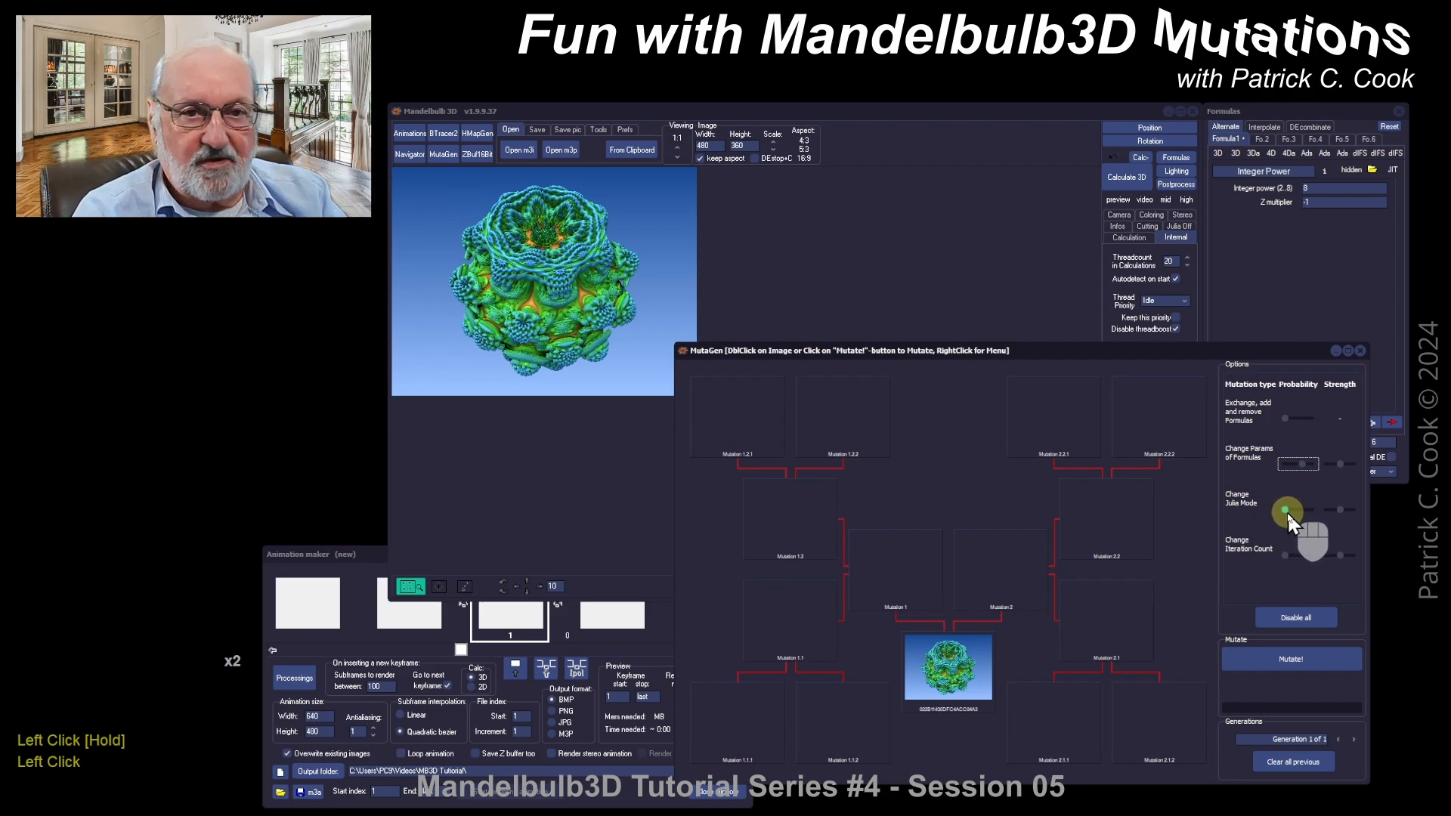
click(1285, 556)
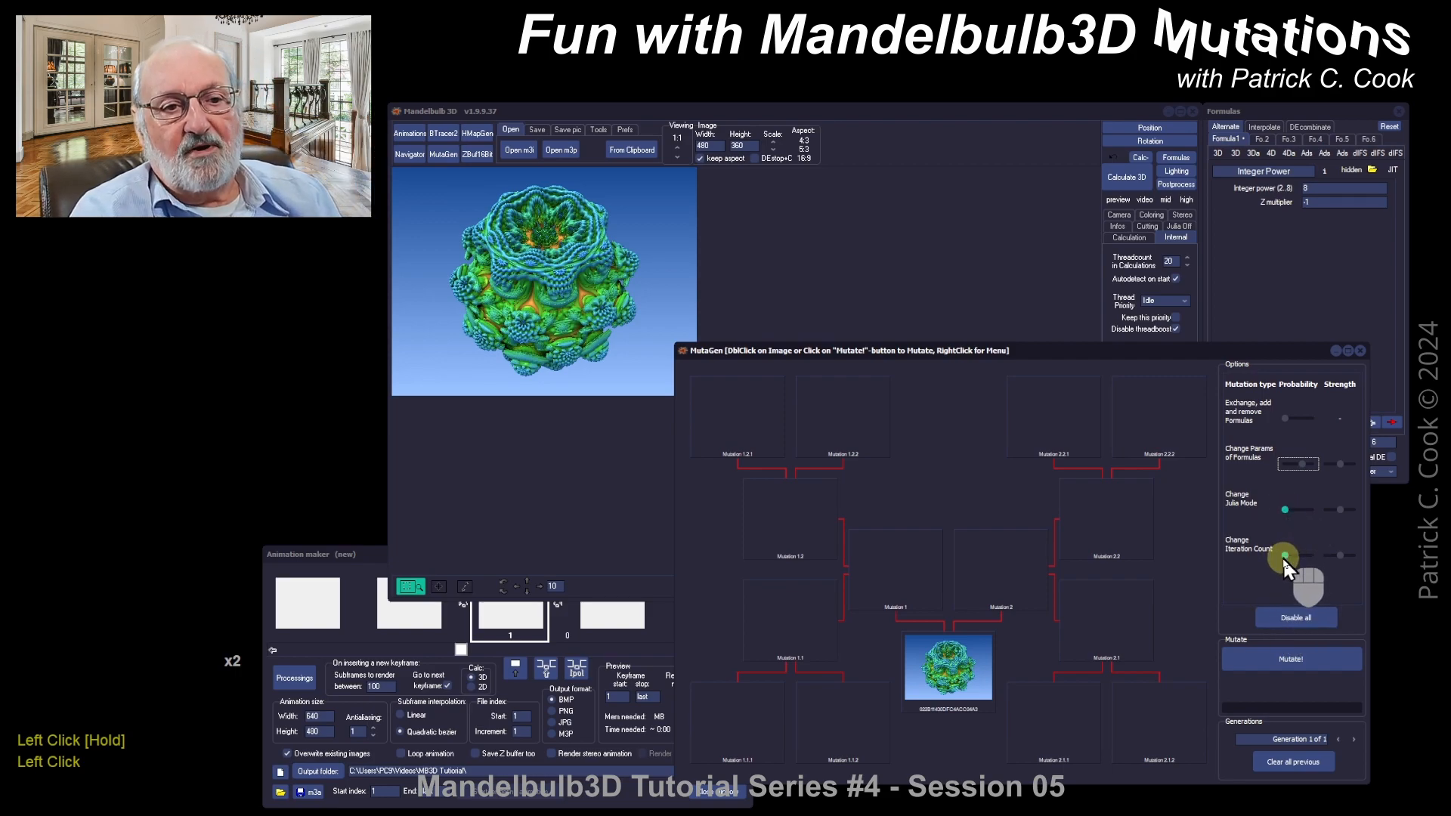
drag(1282, 556, 1274, 556)
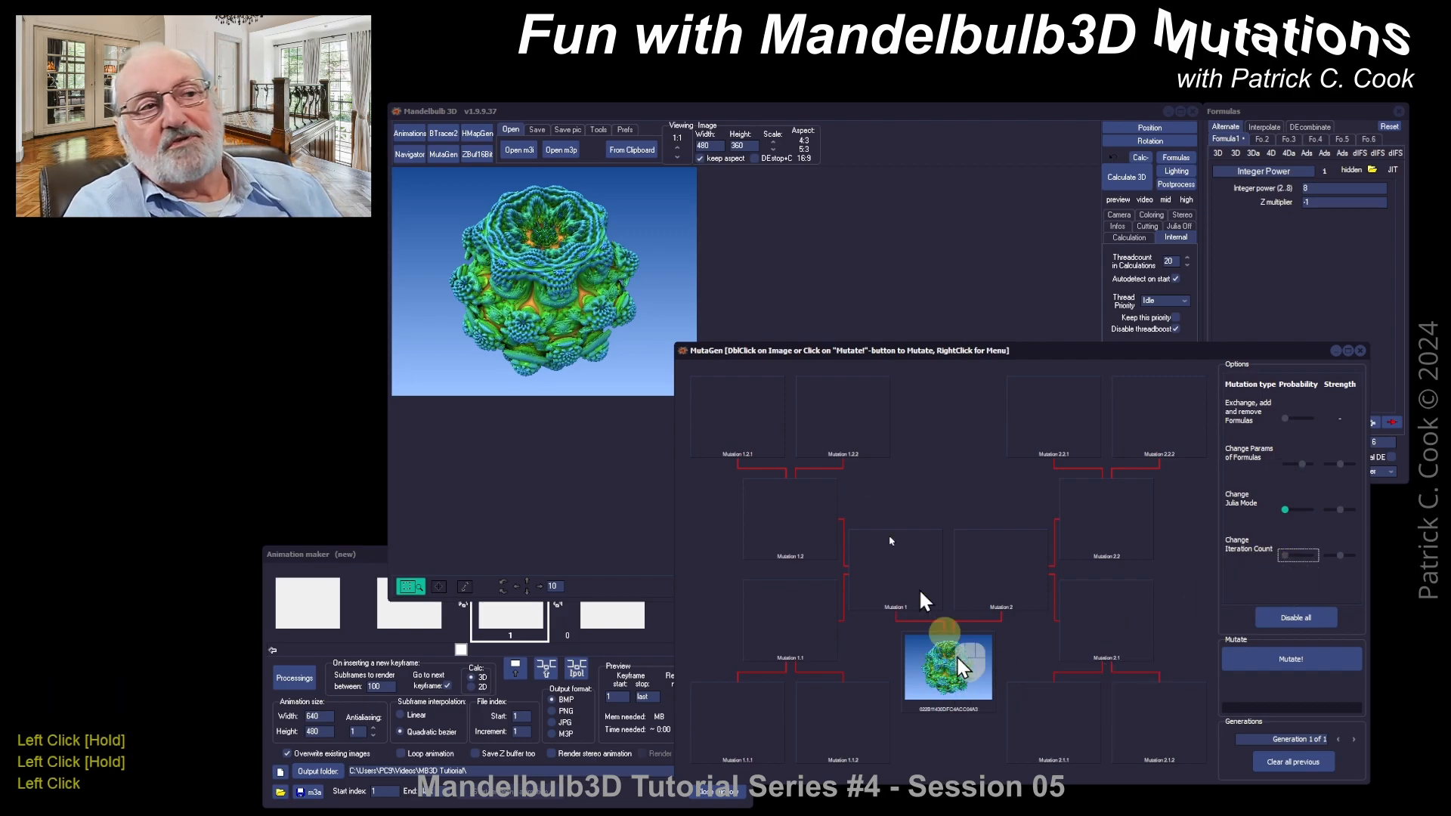
drag(1085, 357, 962, 556)
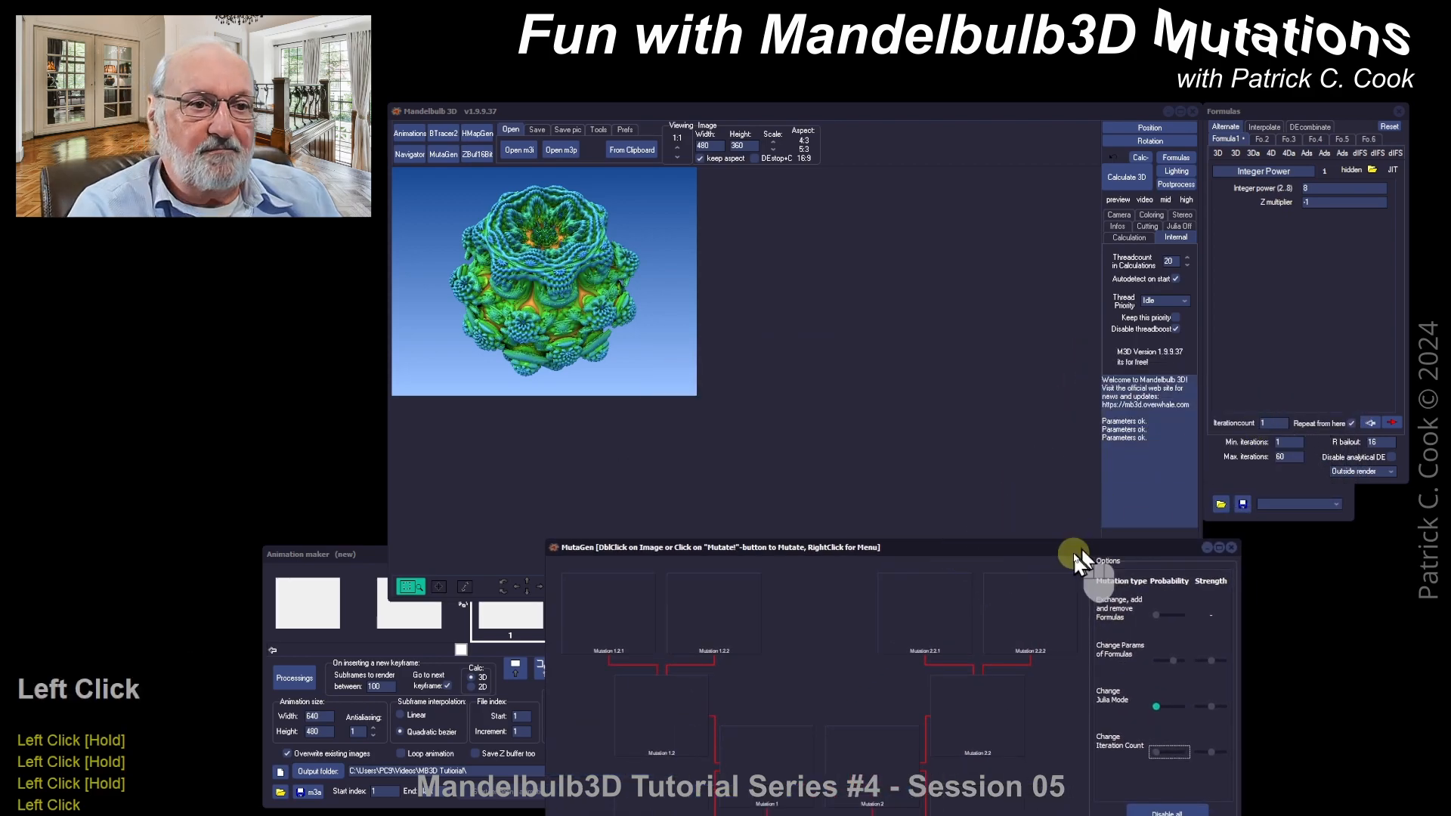
drag(1078, 557, 1228, 343)
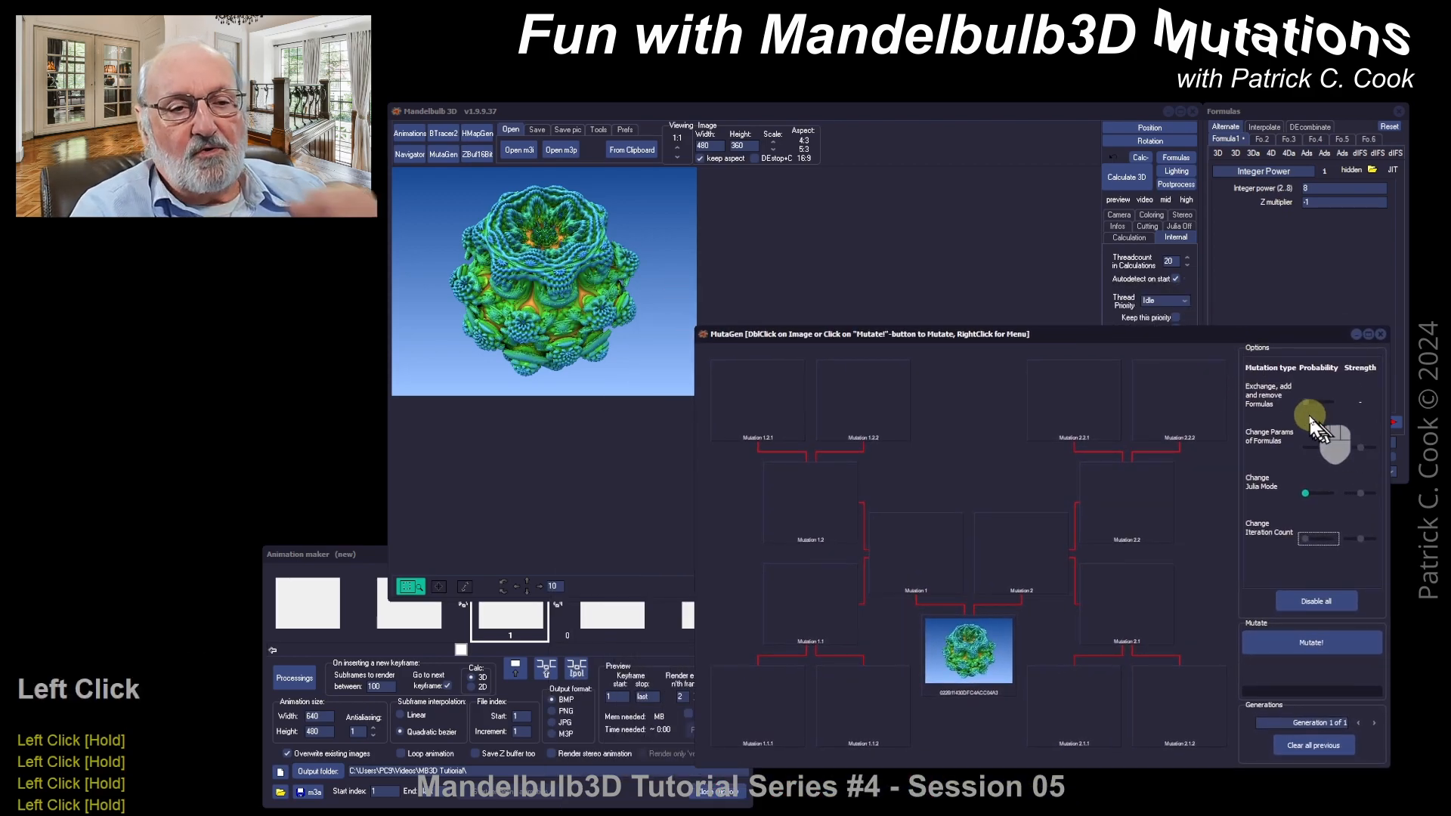
drag(1303, 405, 1315, 407)
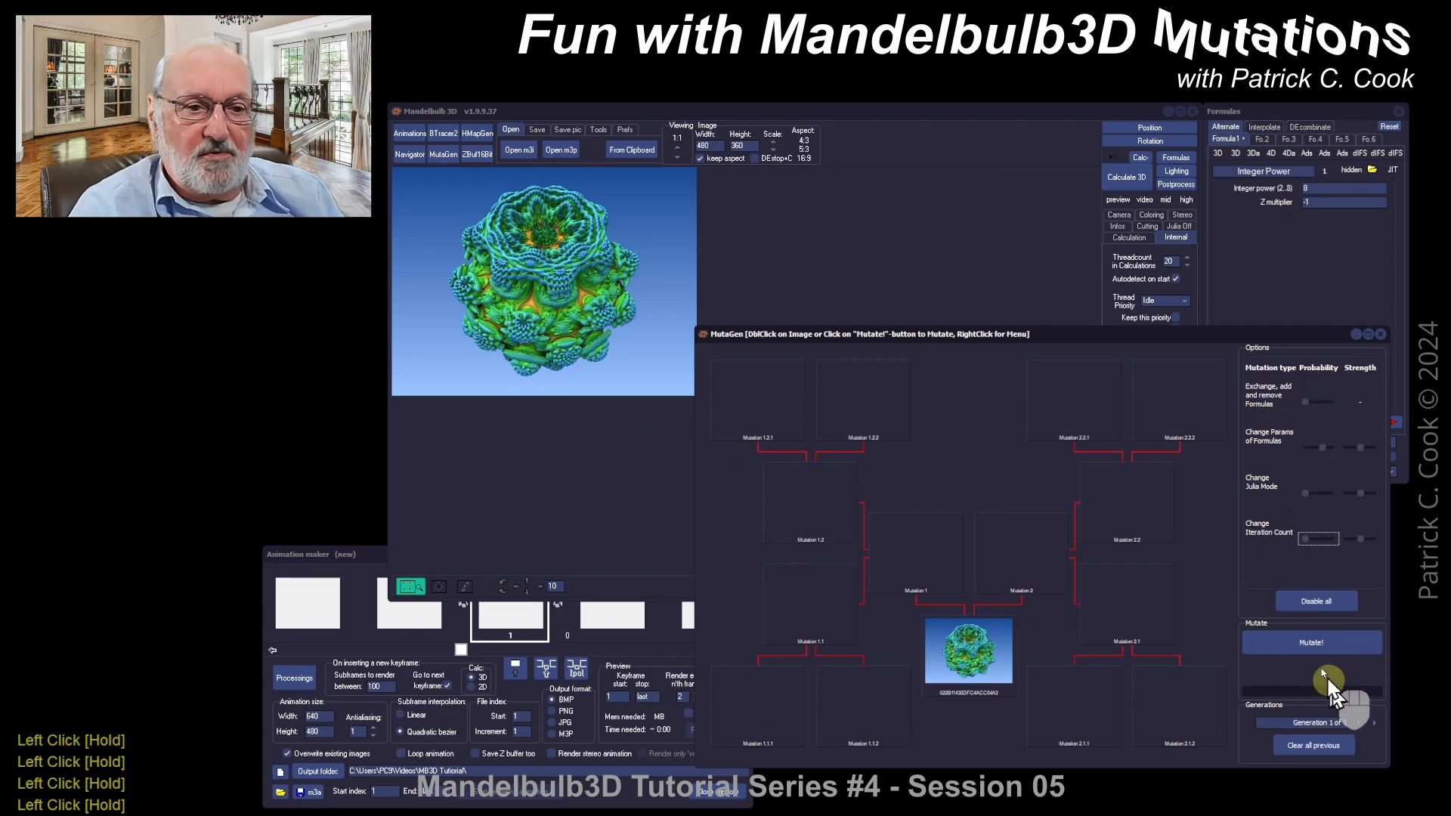
Step: Mutate twice, nudging the Change Params probability up in between, to reach generation 3
click(1315, 650)
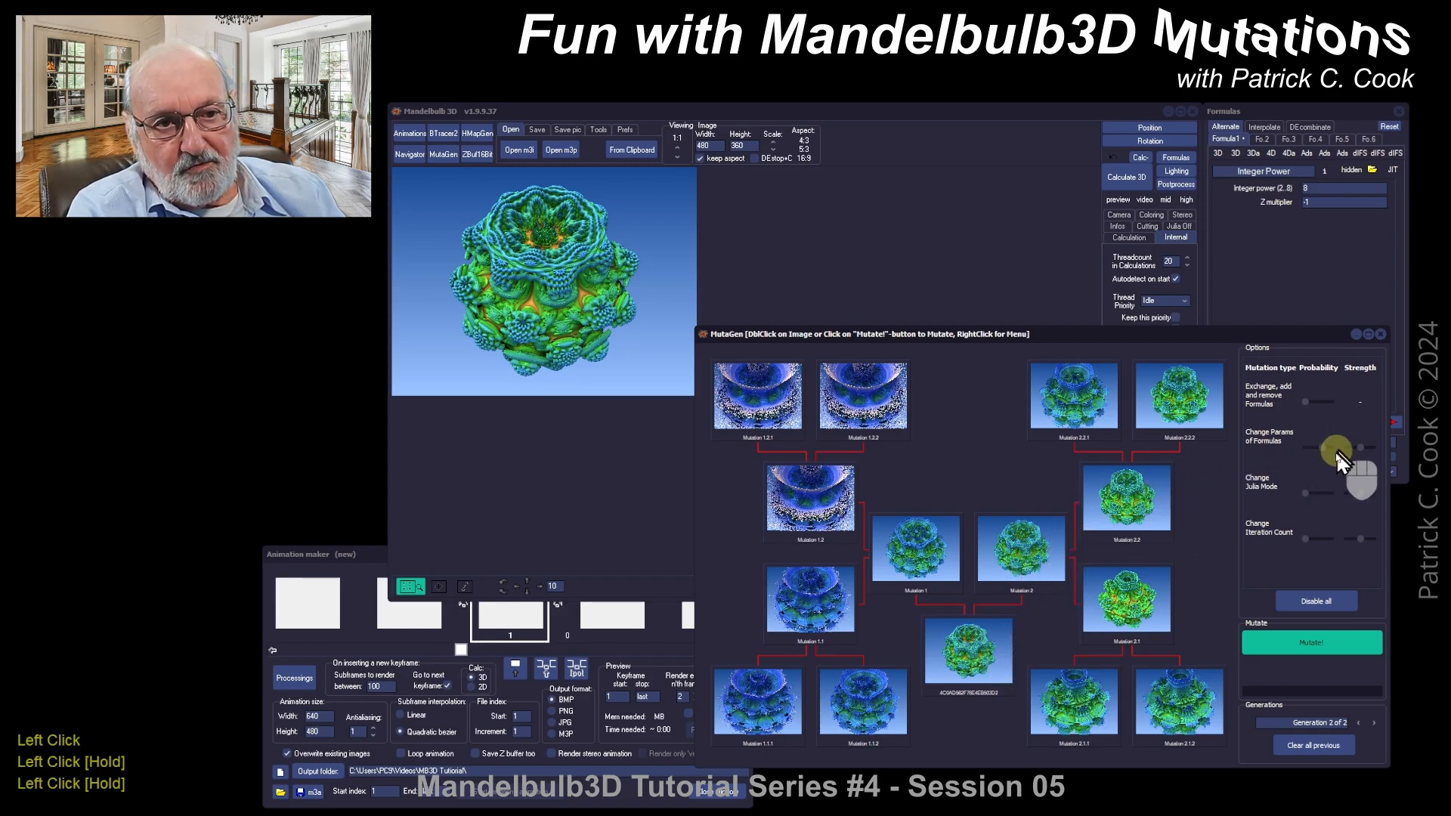
drag(1326, 446, 1336, 448)
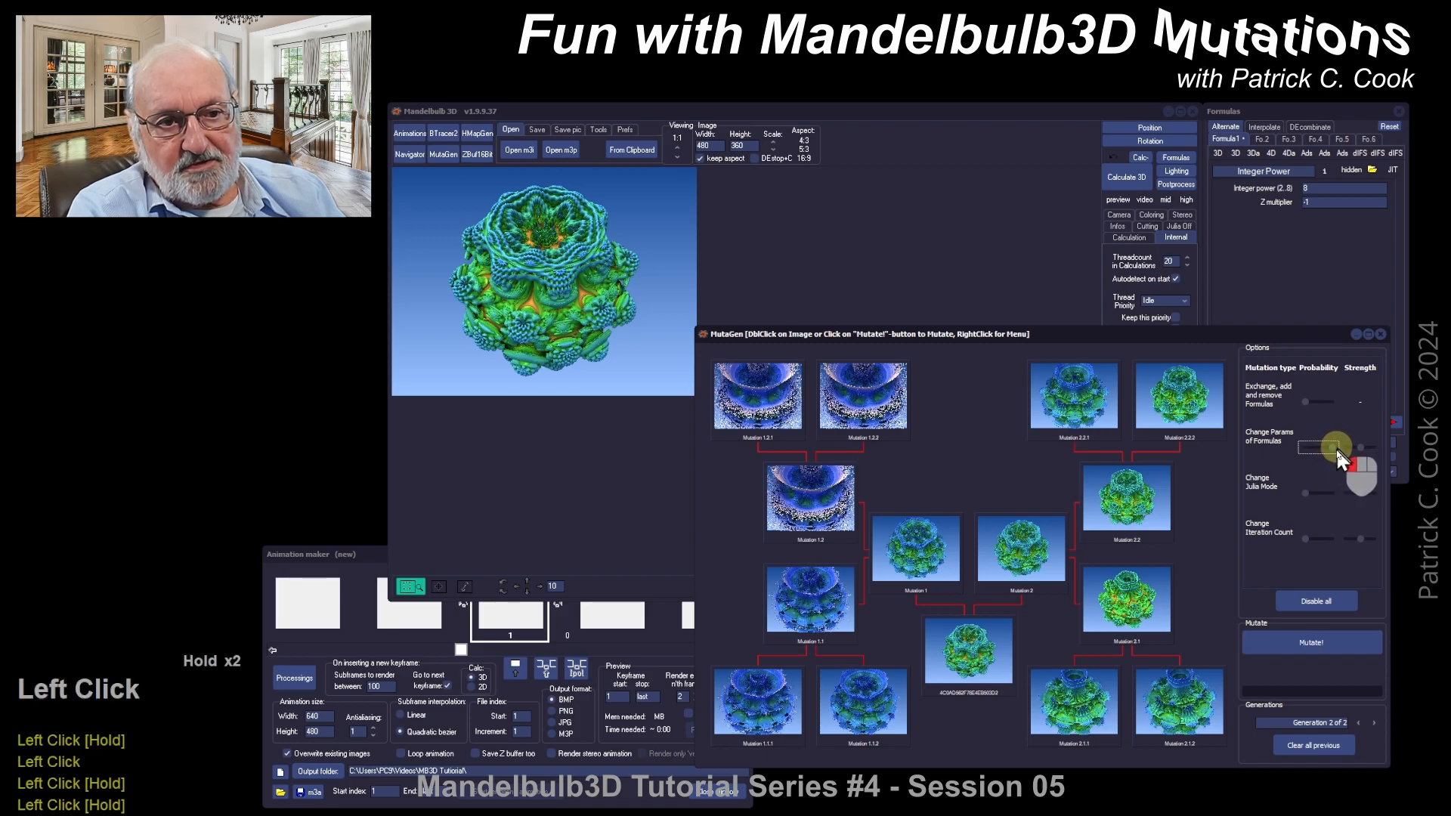
click(1301, 647)
click(1300, 647)
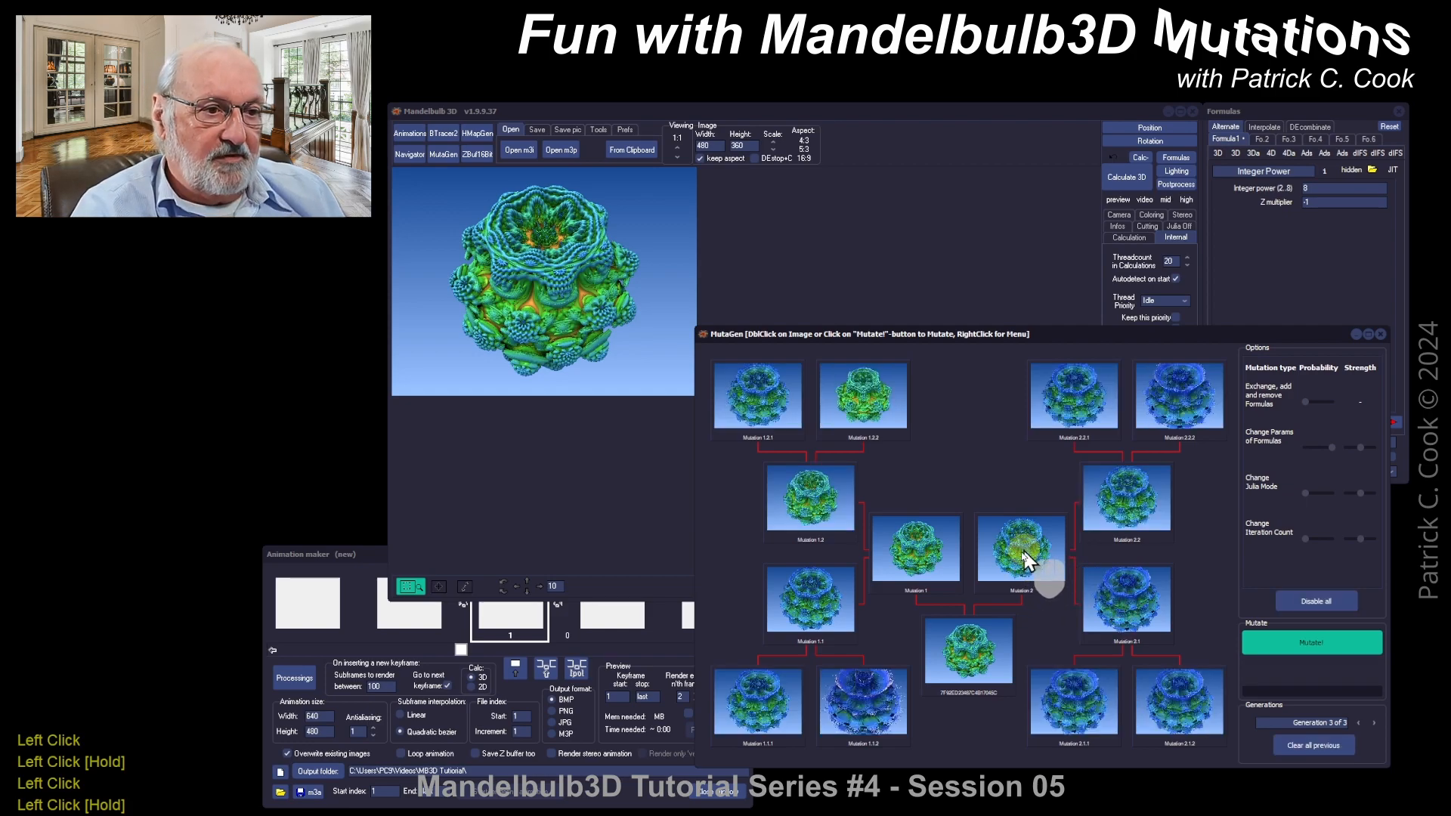
Step: Send the central mutation to the main editor and render it with Calculate 3D
right_click(968, 657)
click(996, 661)
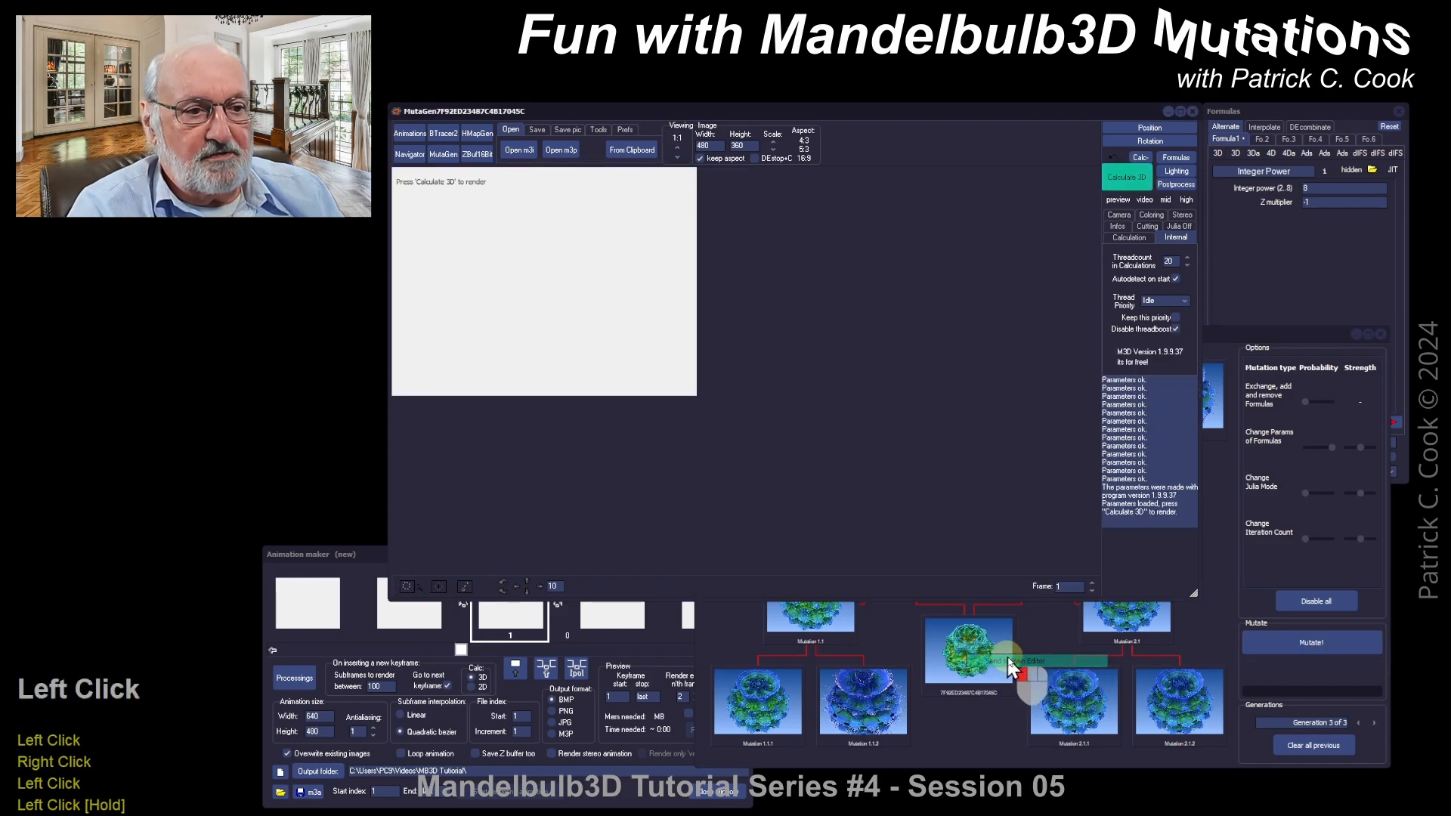
click(1125, 178)
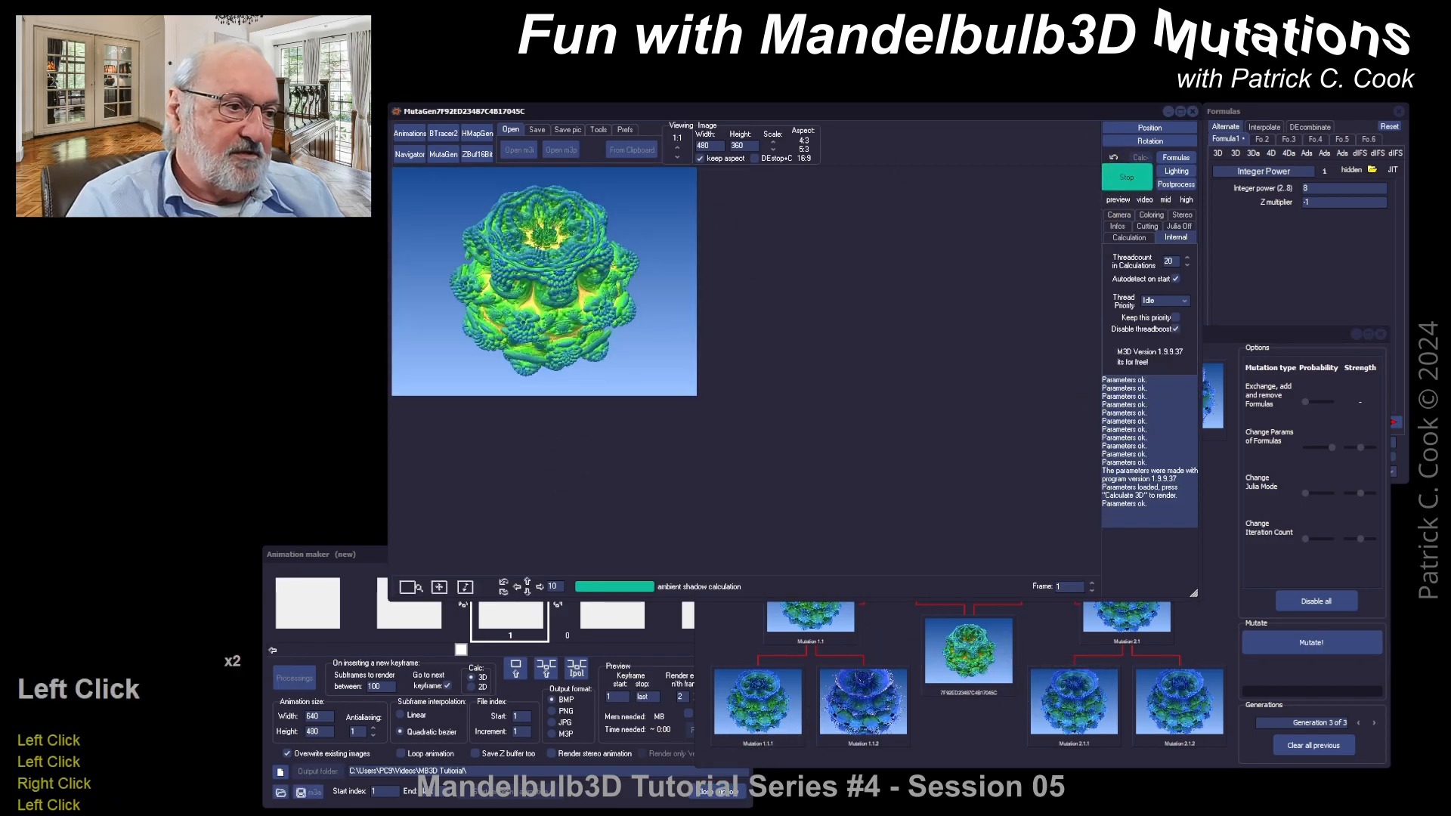
Step: Insert the rendered fractal as keyframe 1 in the Animation maker, then select Mutation 2
click(608, 806)
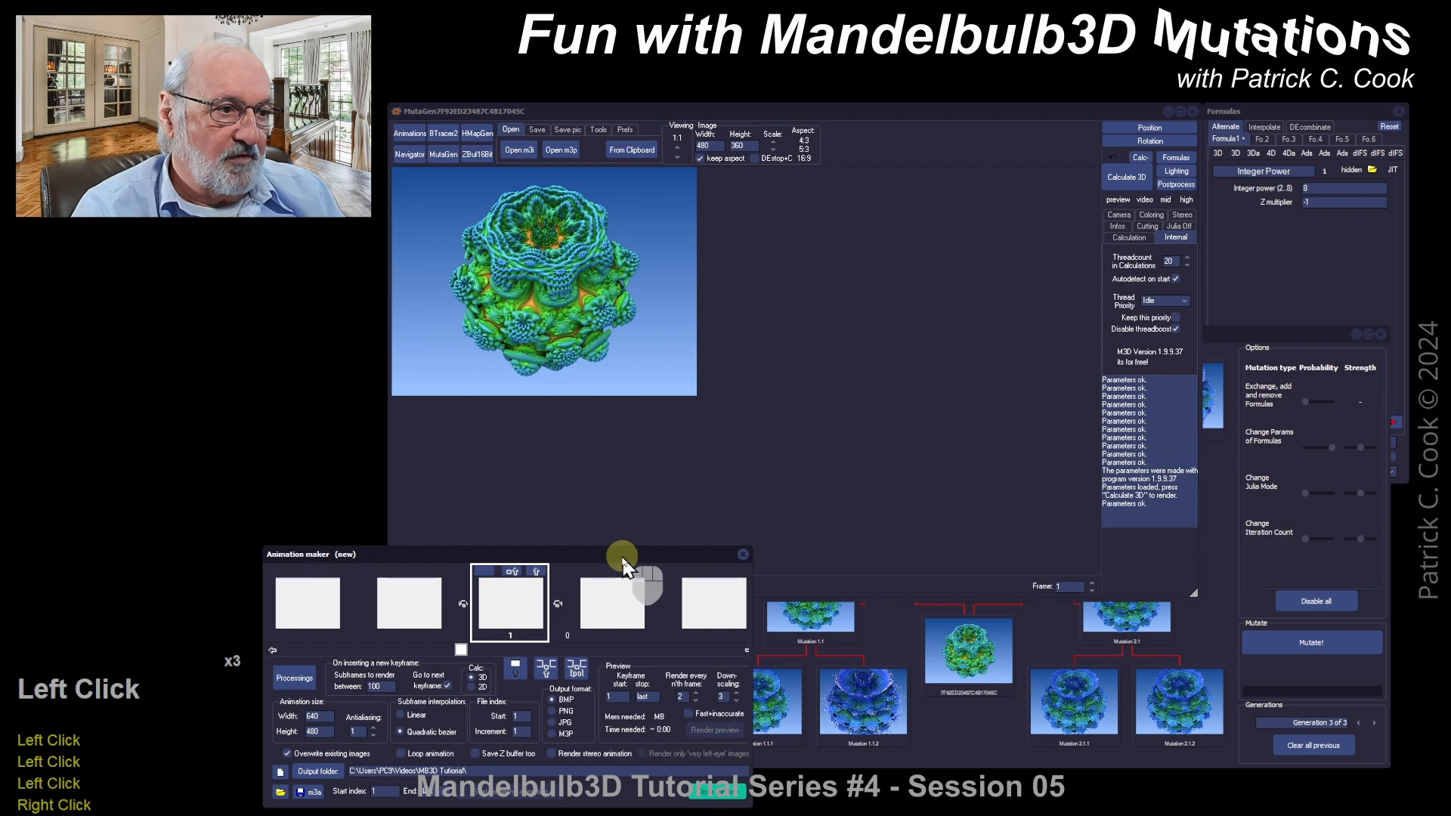
drag(622, 557, 632, 548)
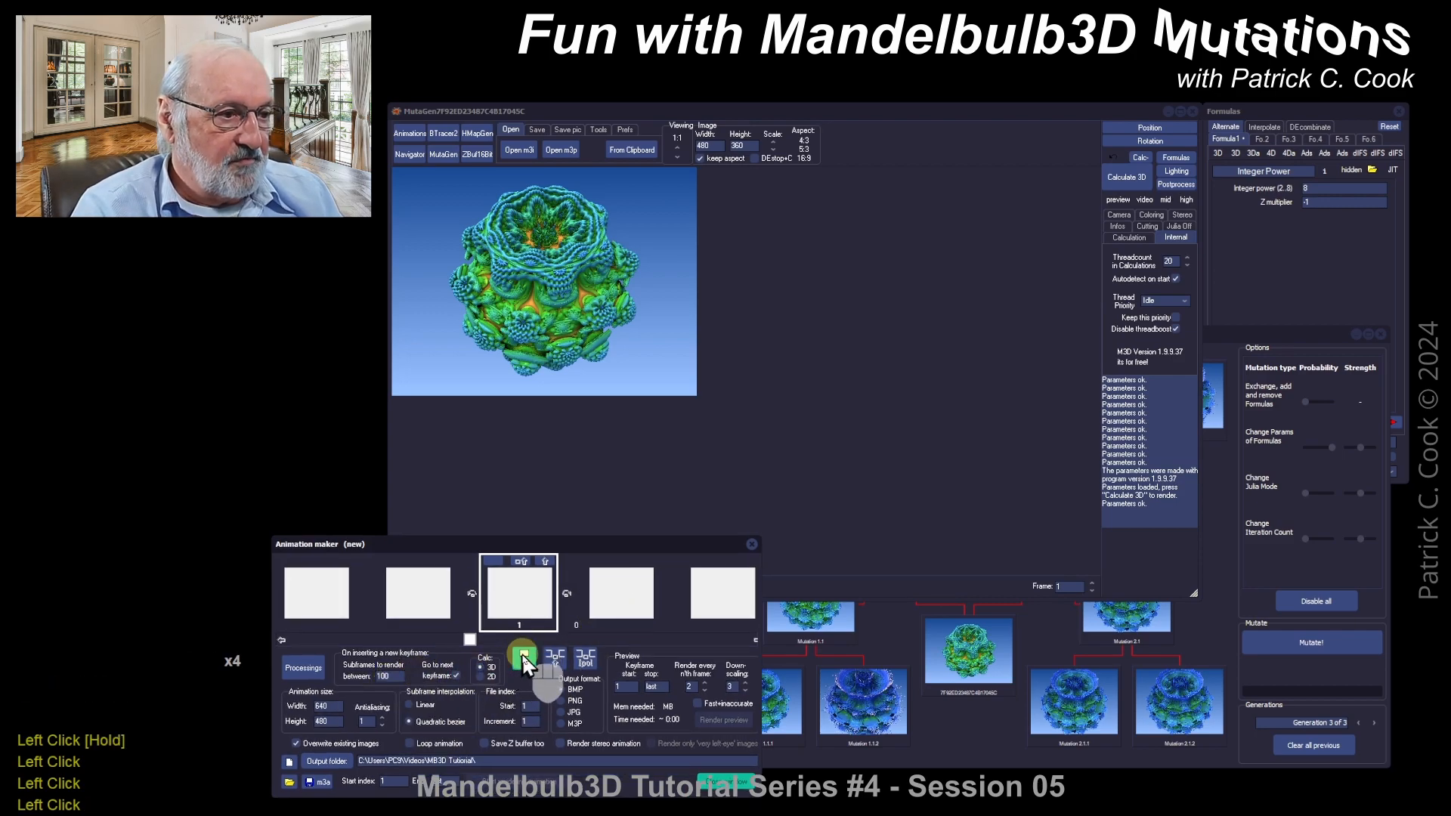
click(524, 656)
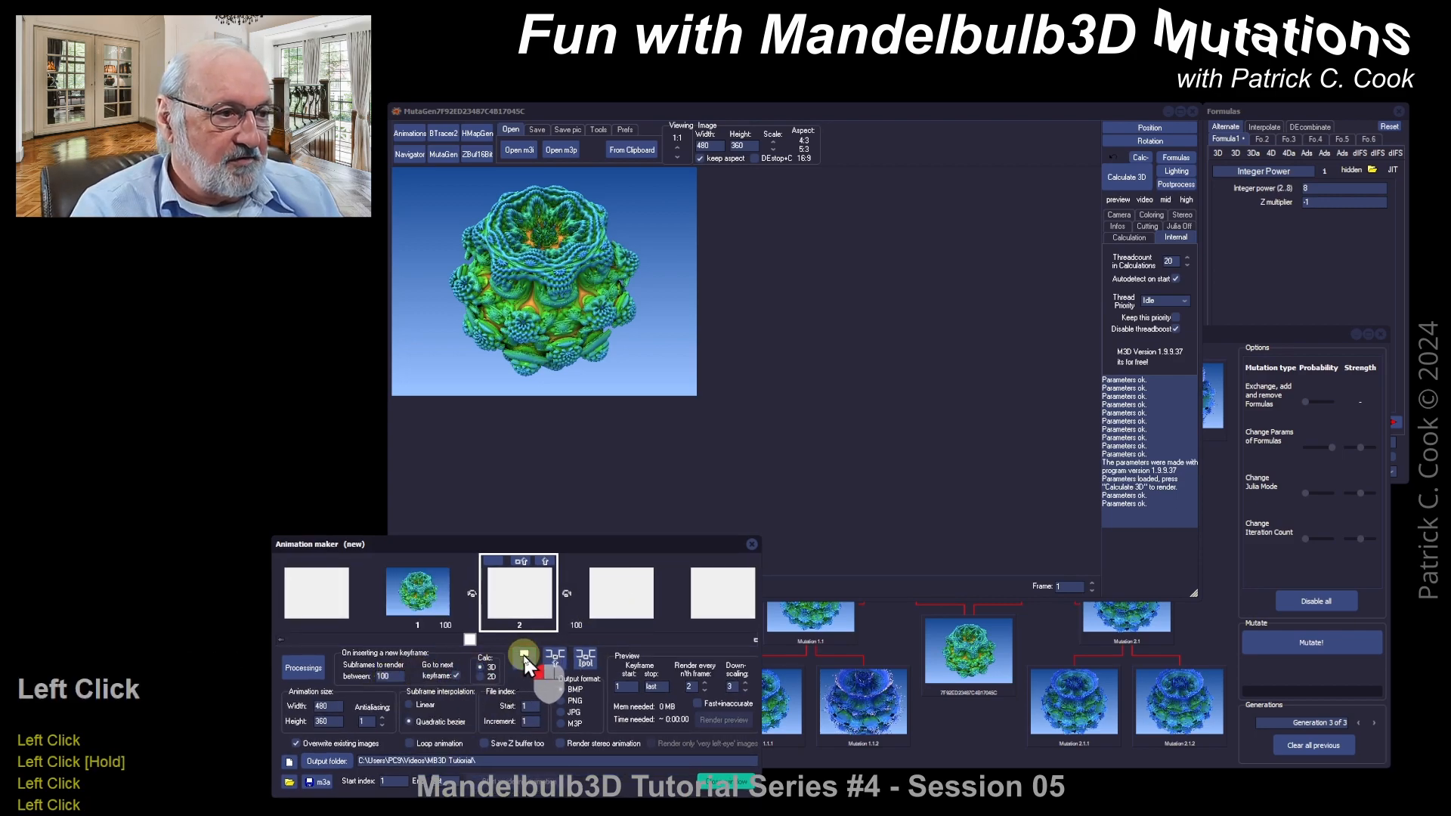
click(986, 745)
click(1030, 586)
Step: Send Mutation 2 to the main editor, render it, and insert it as keyframe 2
right_click(1037, 547)
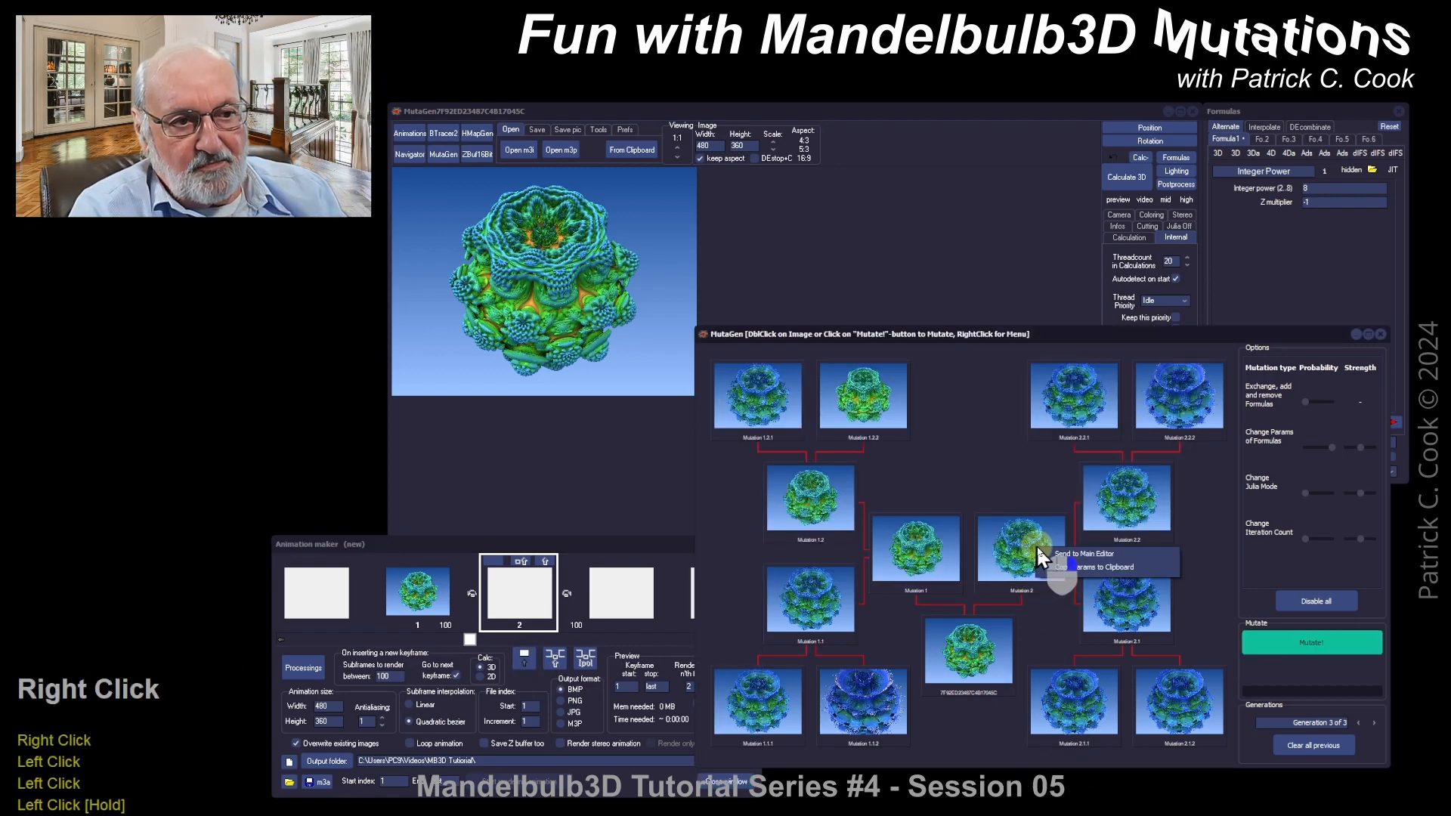
click(1080, 555)
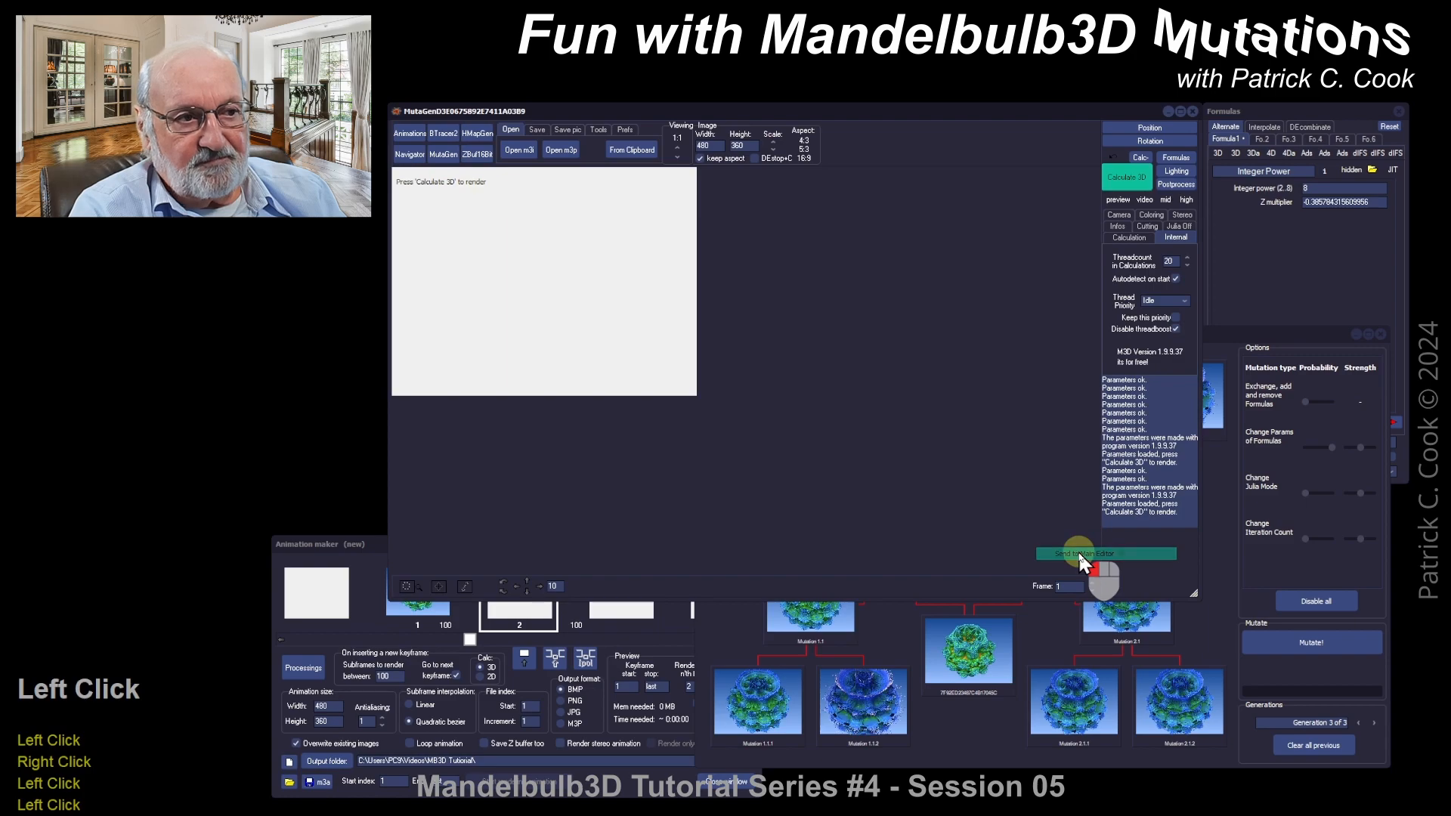
click(1126, 177)
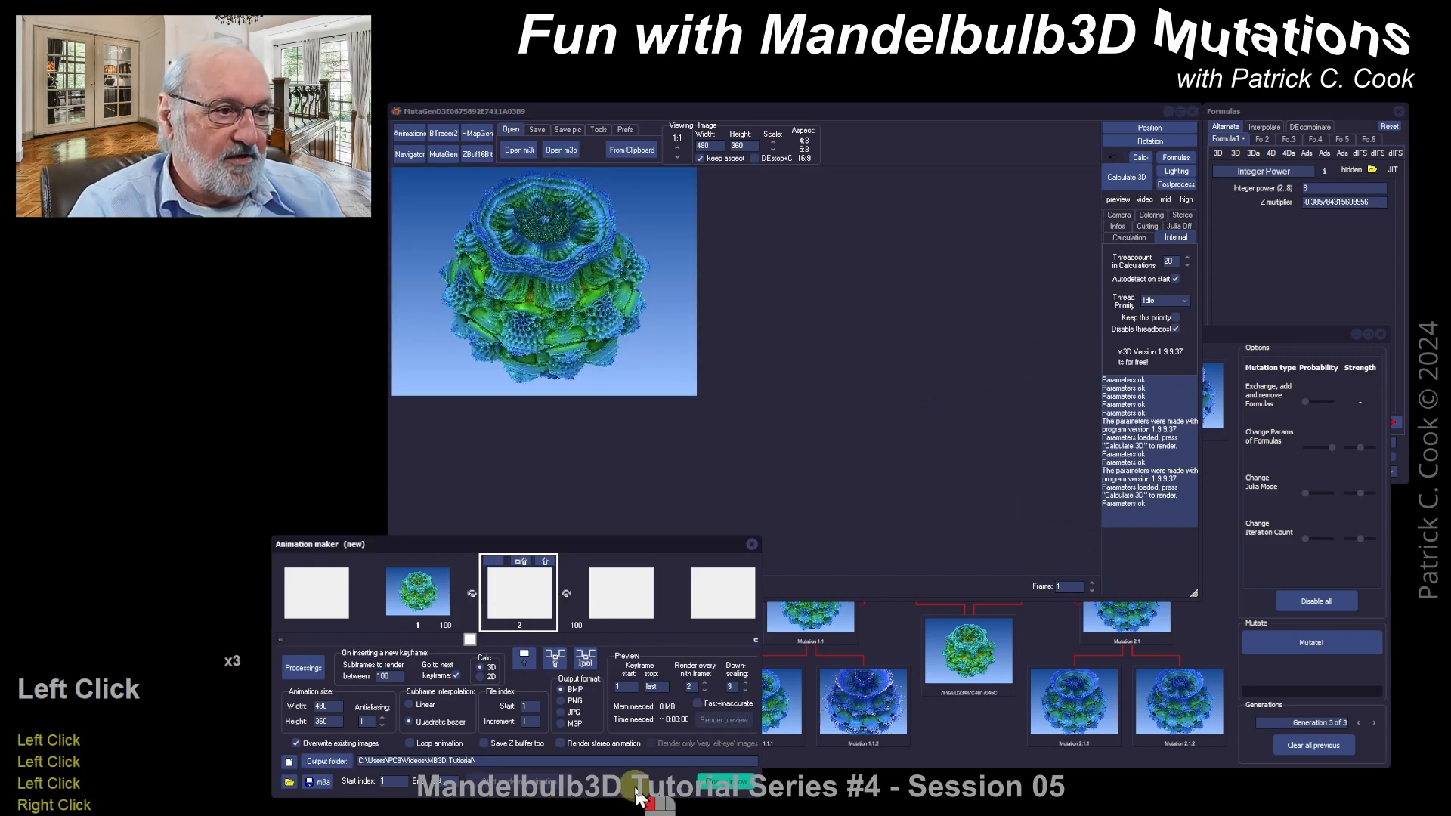
click(524, 658)
click(586, 657)
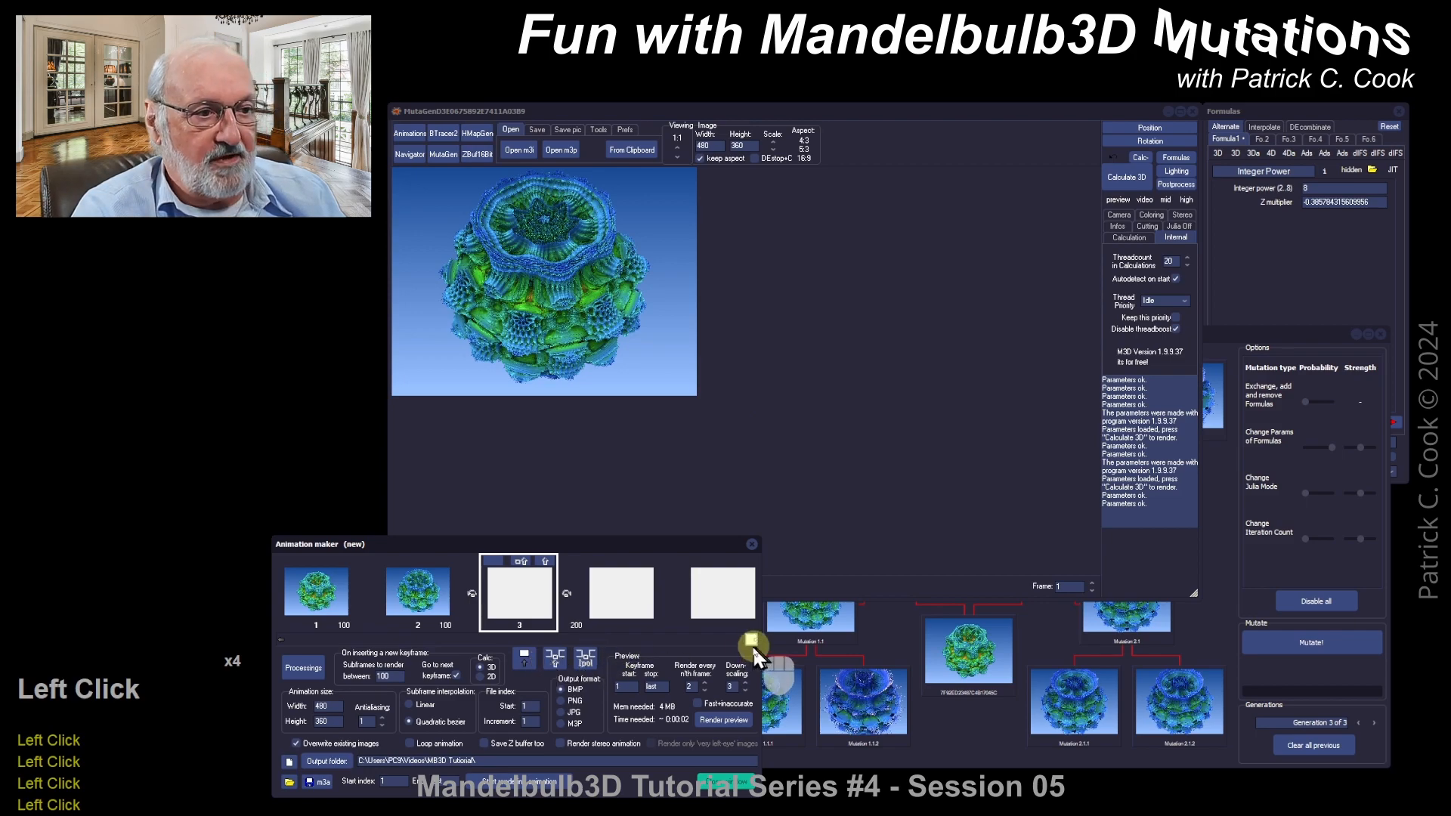
drag(751, 641, 355, 643)
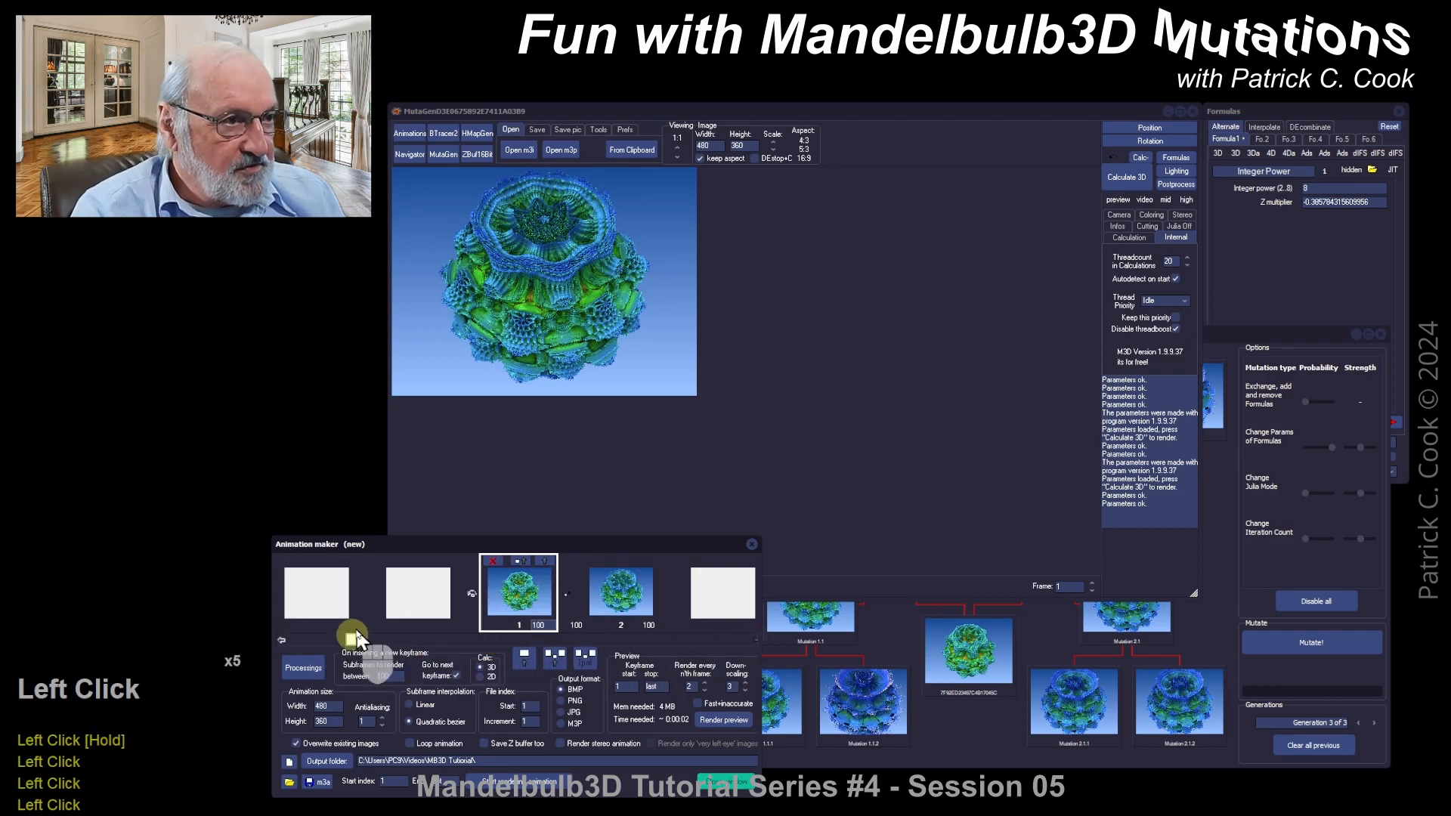
Step: Scroll through the keyframes and check Mutation 2's Z multiplier value in the formula parameters
drag(350, 647, 403, 640)
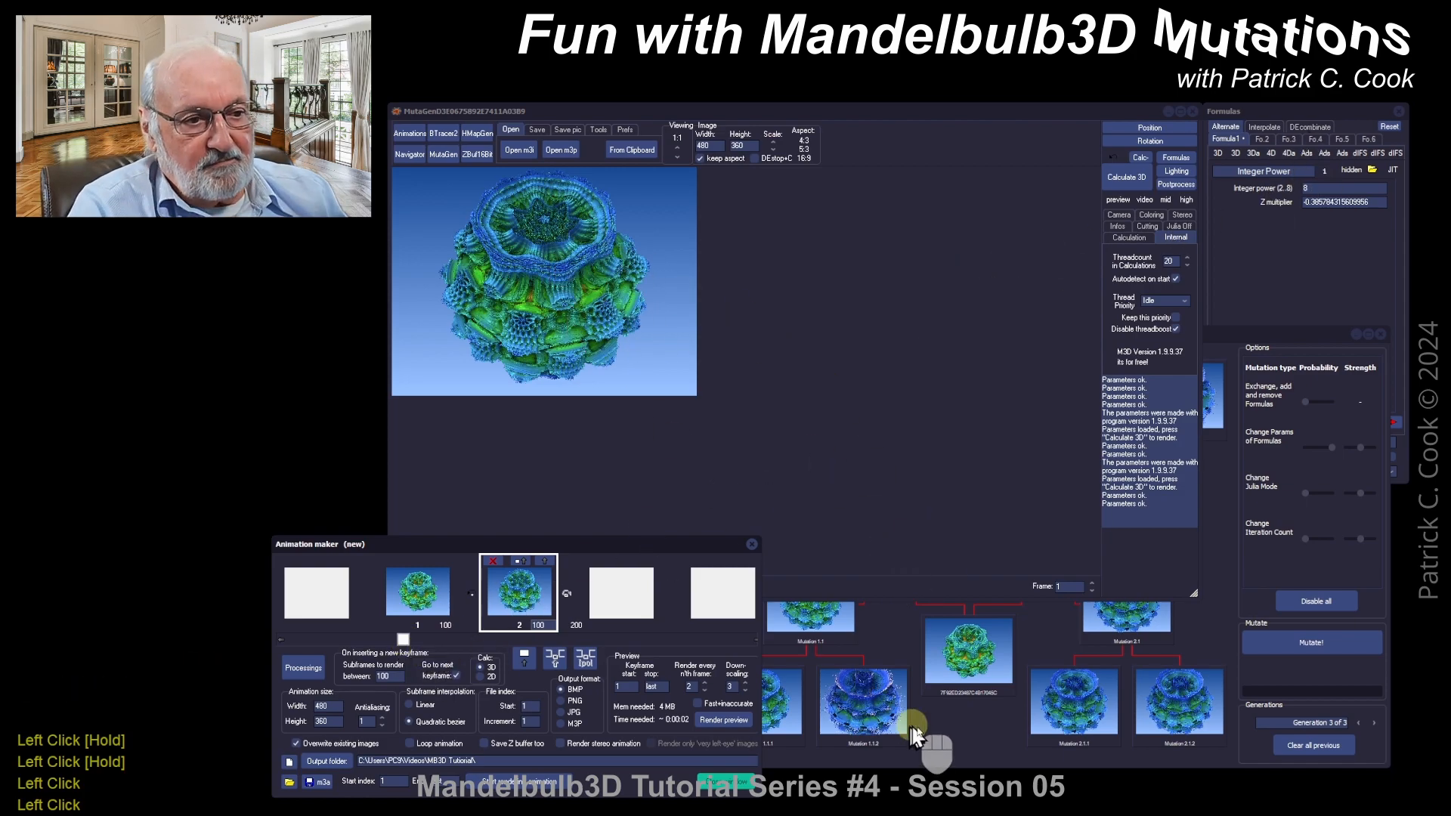
click(966, 735)
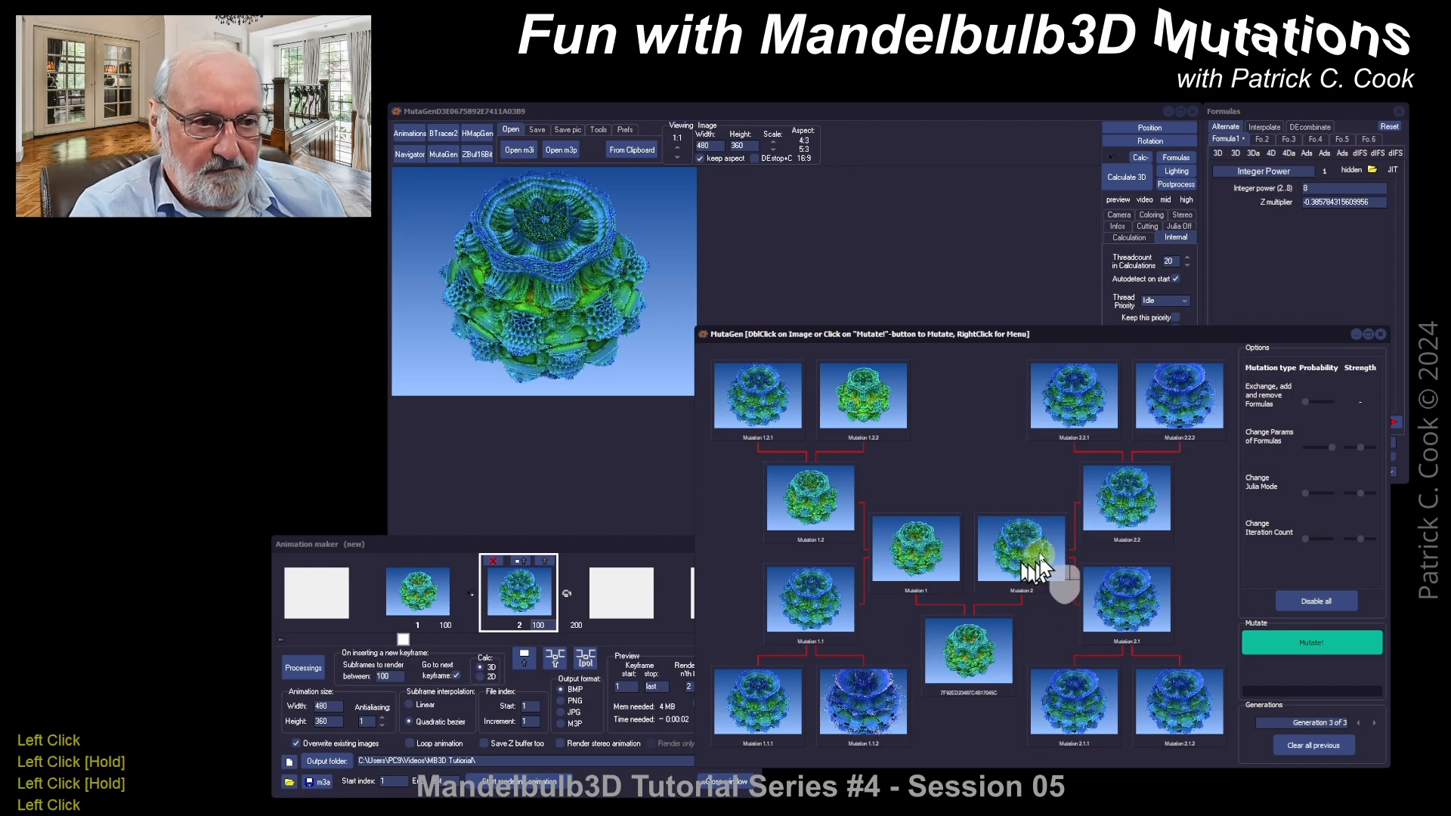
double_click(1304, 262)
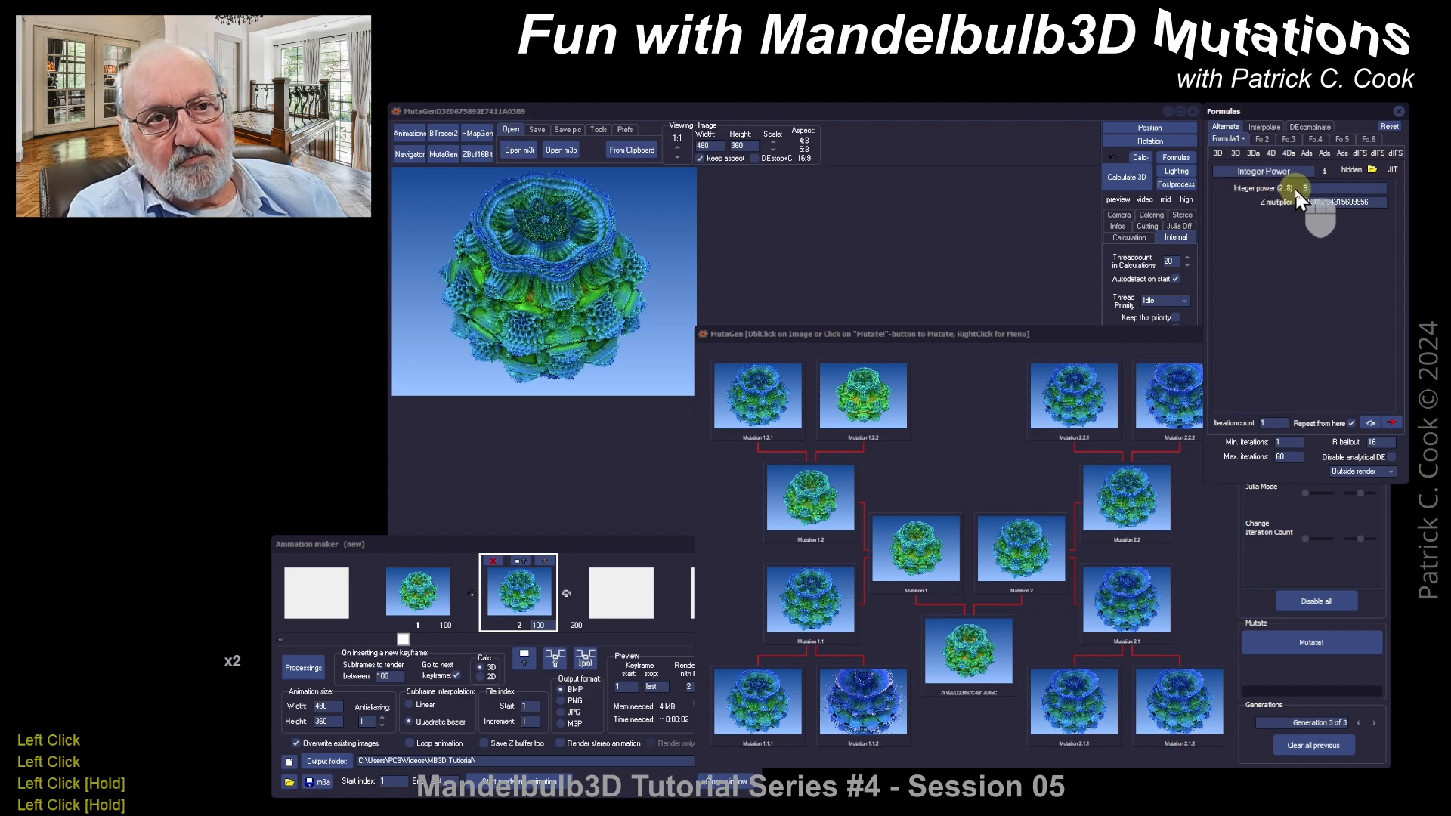
drag(1314, 203, 1372, 203)
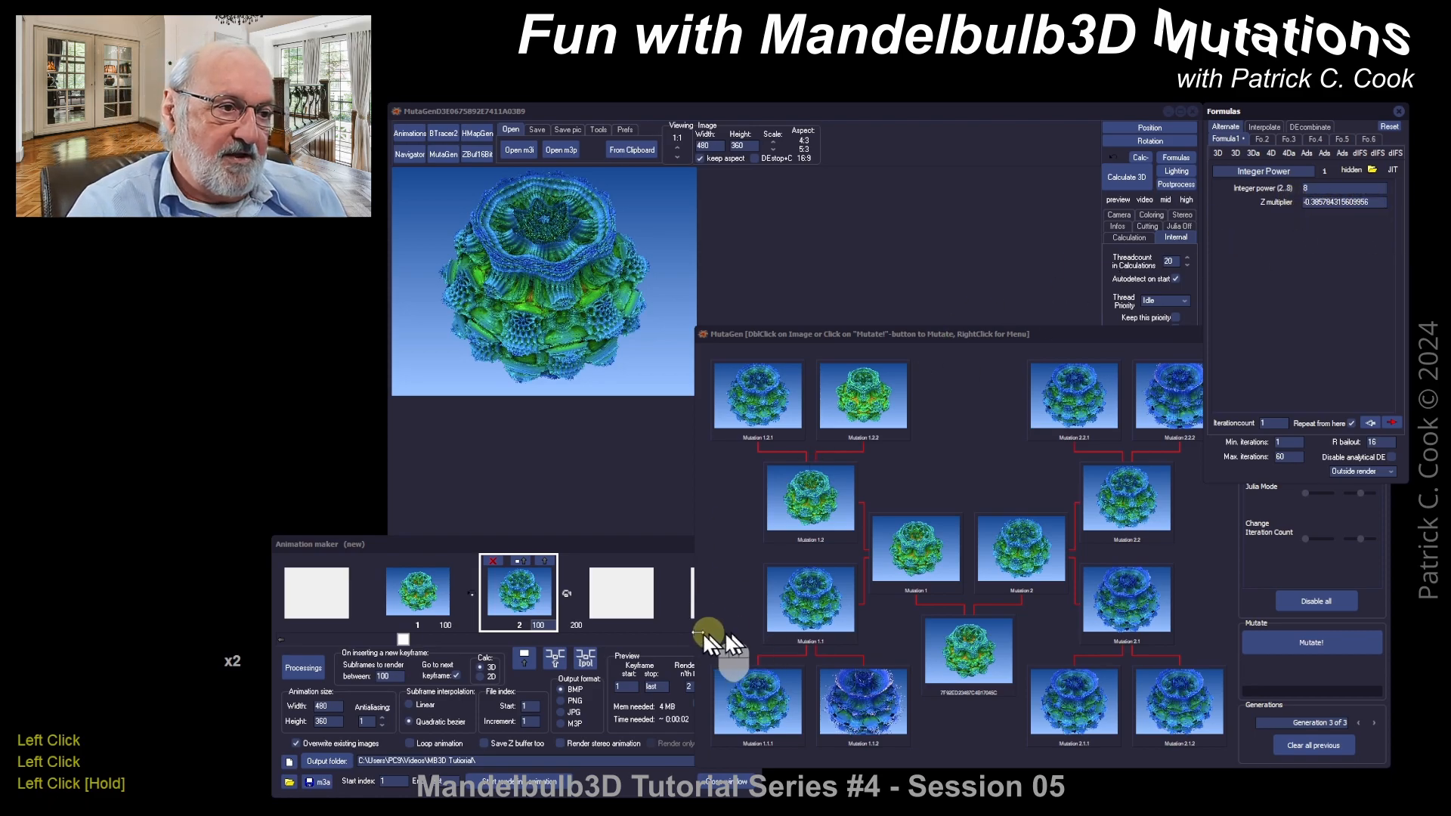
click(667, 641)
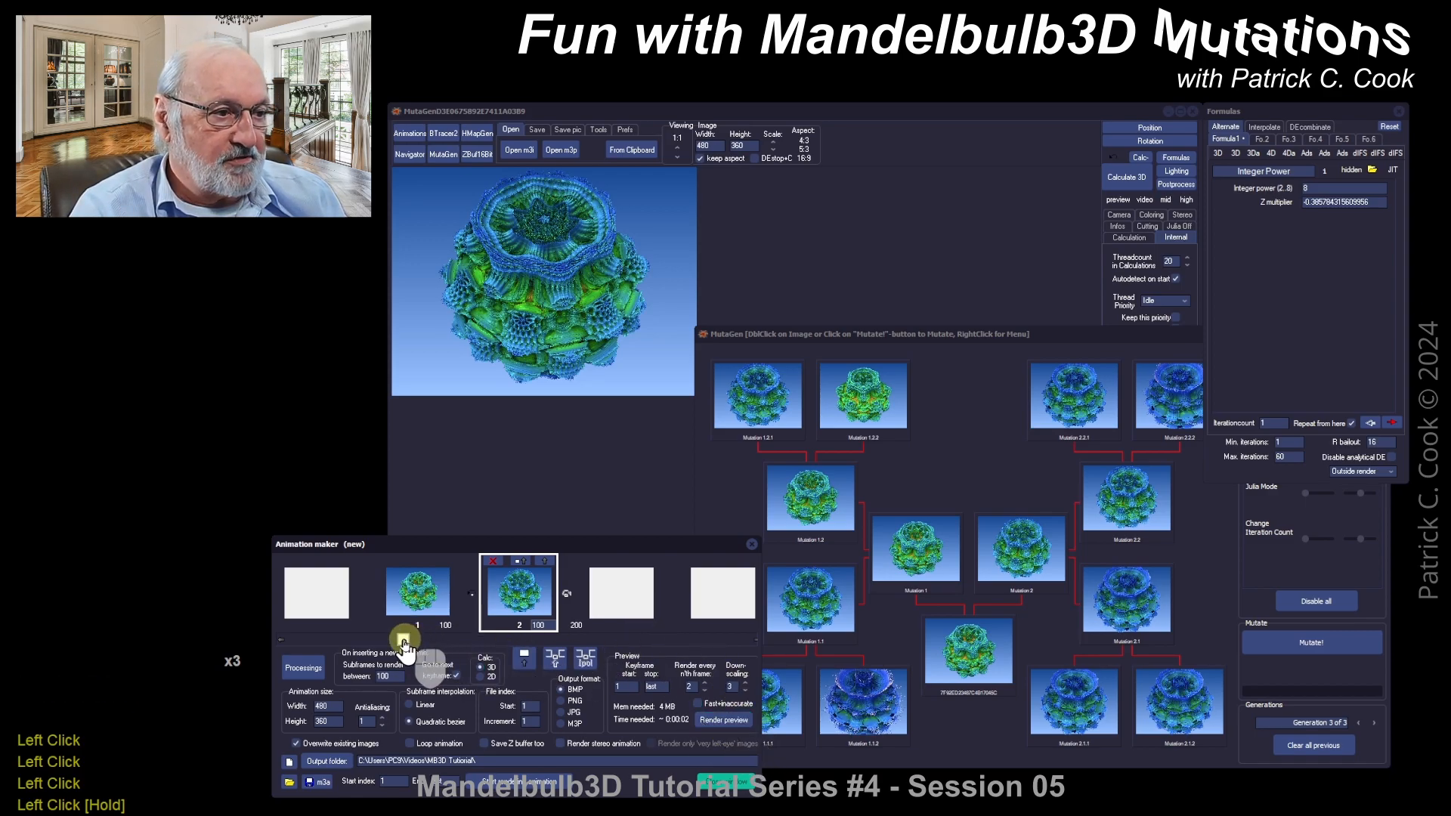
drag(405, 644, 379, 643)
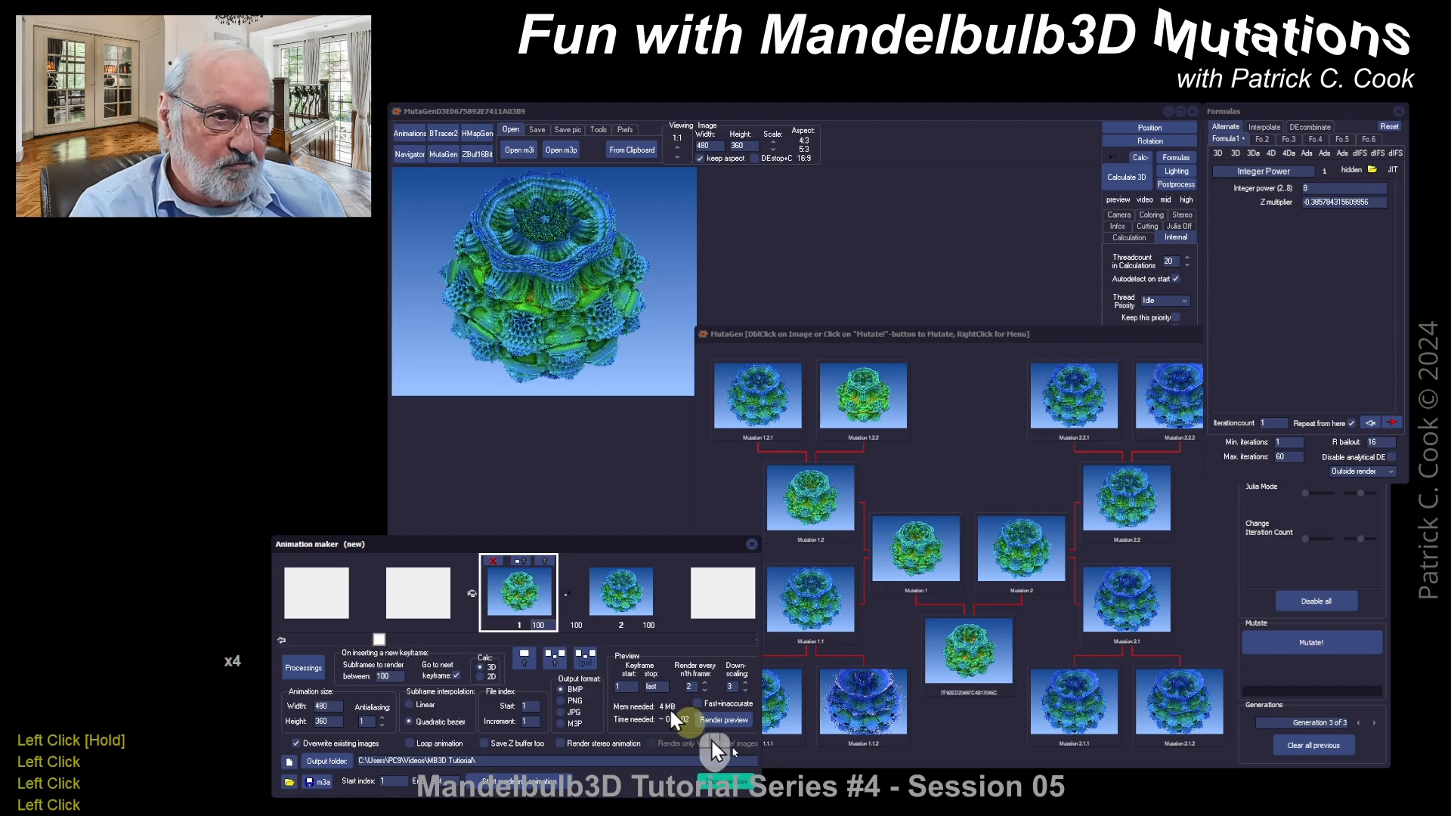
click(986, 754)
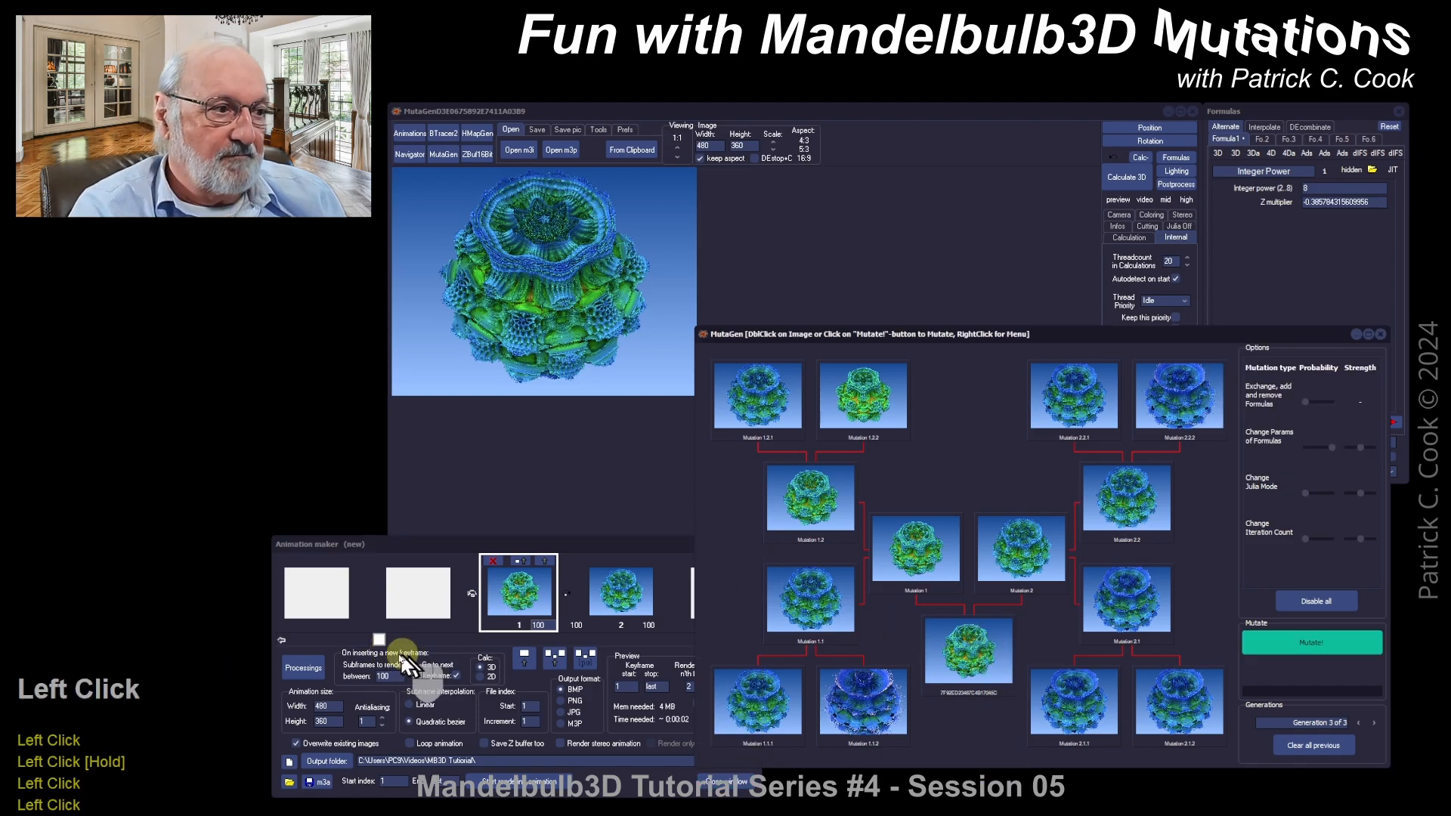
drag(369, 641, 414, 641)
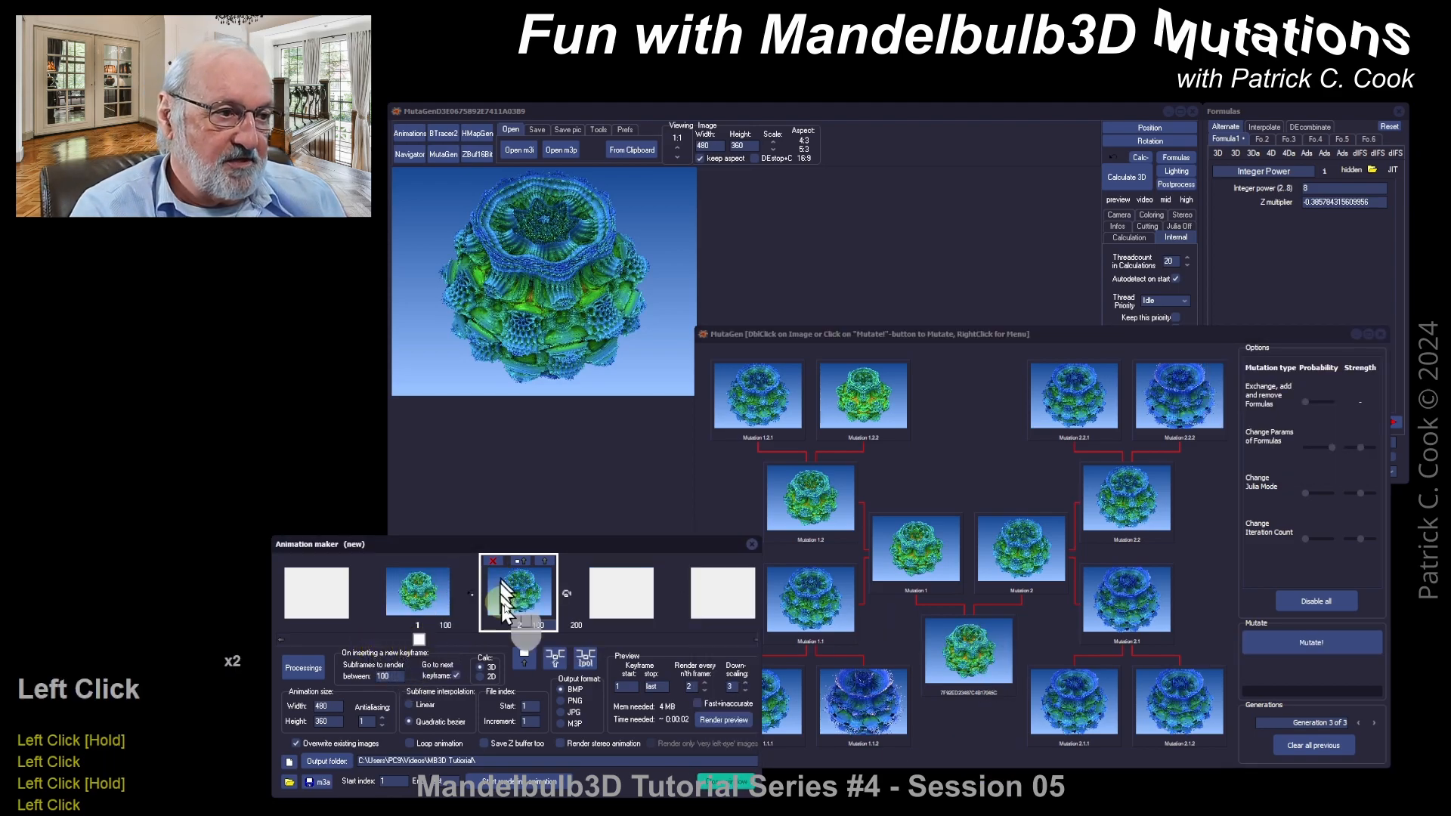
click(975, 746)
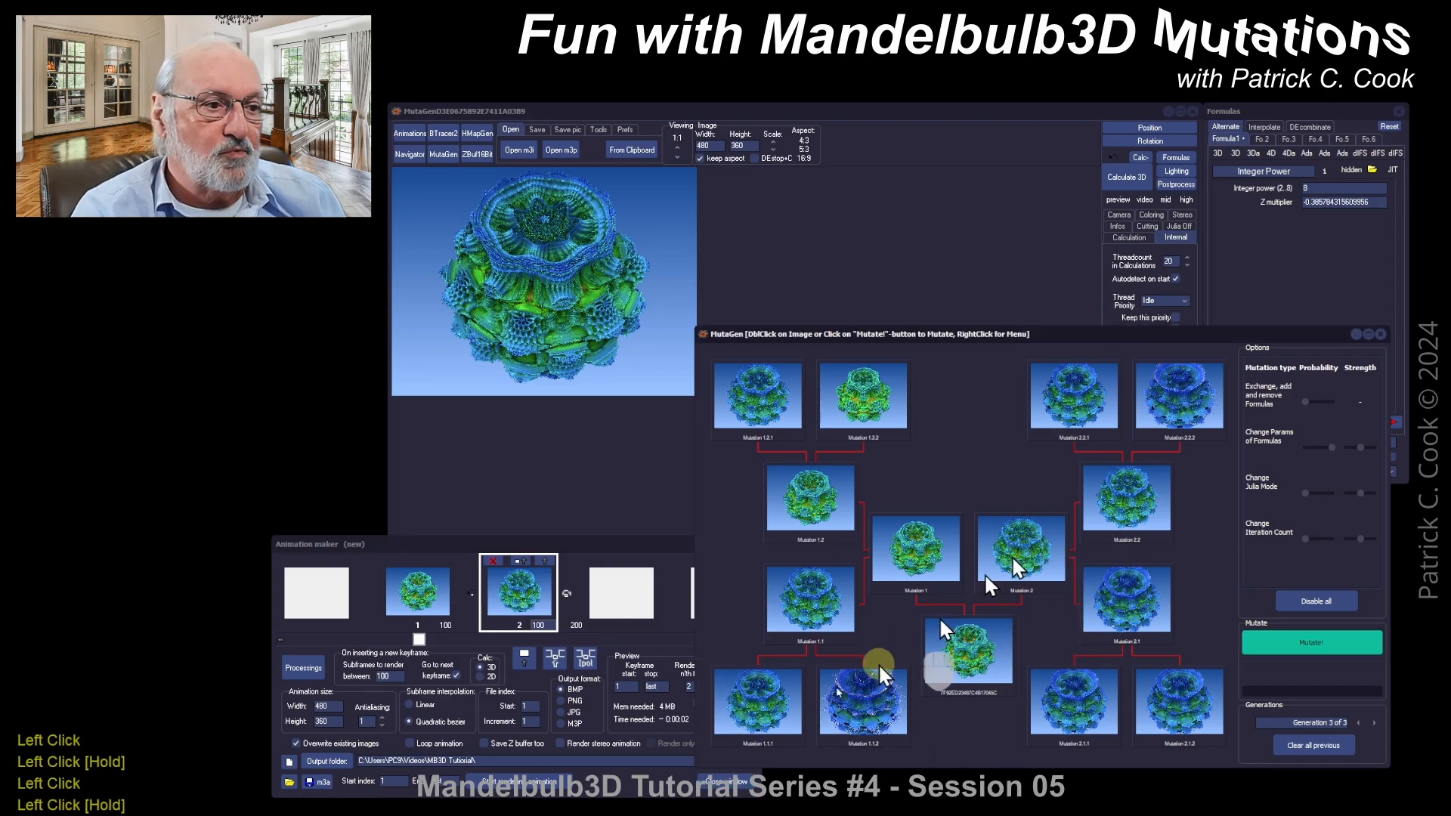
click(627, 783)
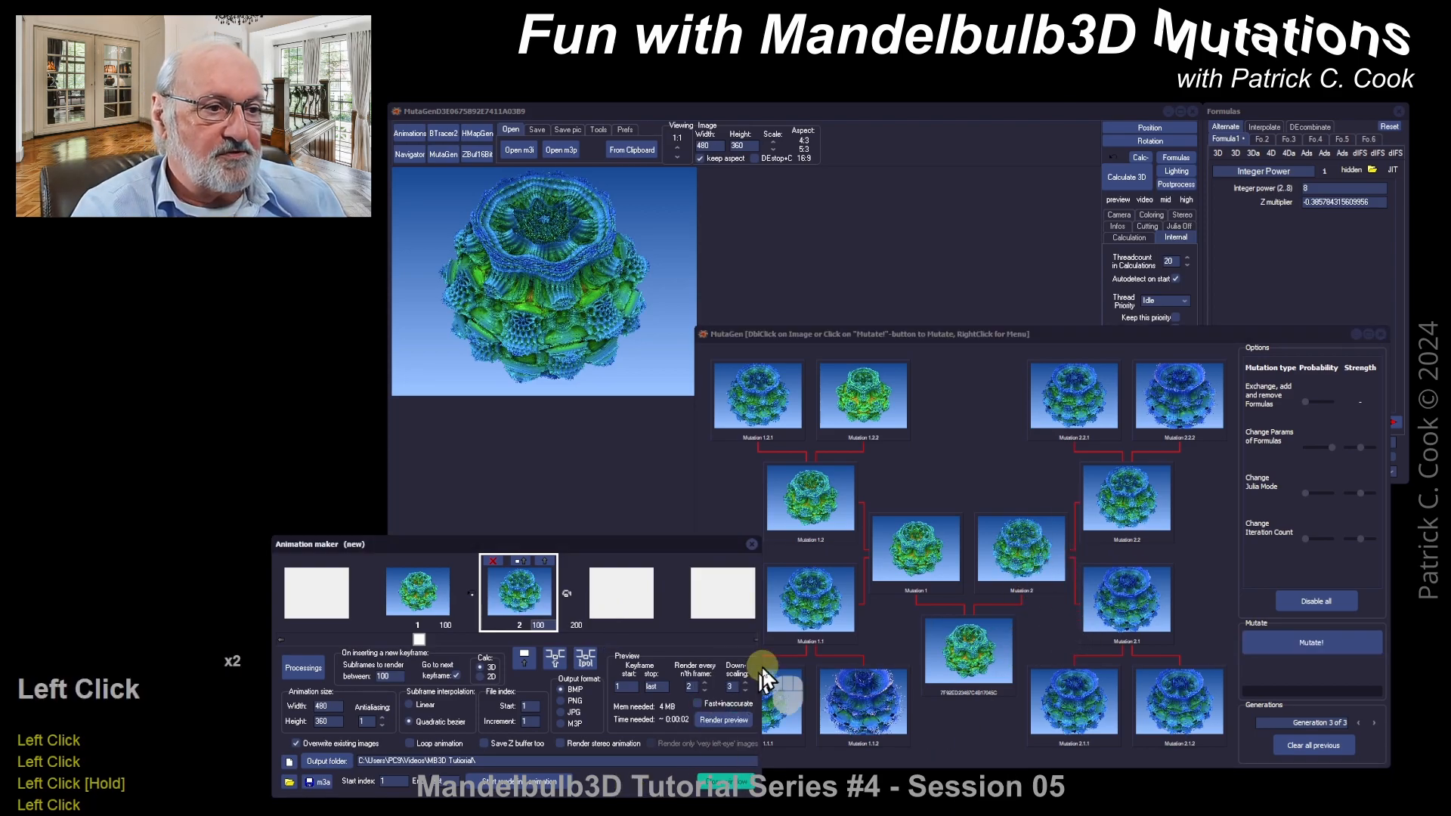
Step: Turn off Fast+inaccurate and set the preview Down-scaling to 2
click(747, 705)
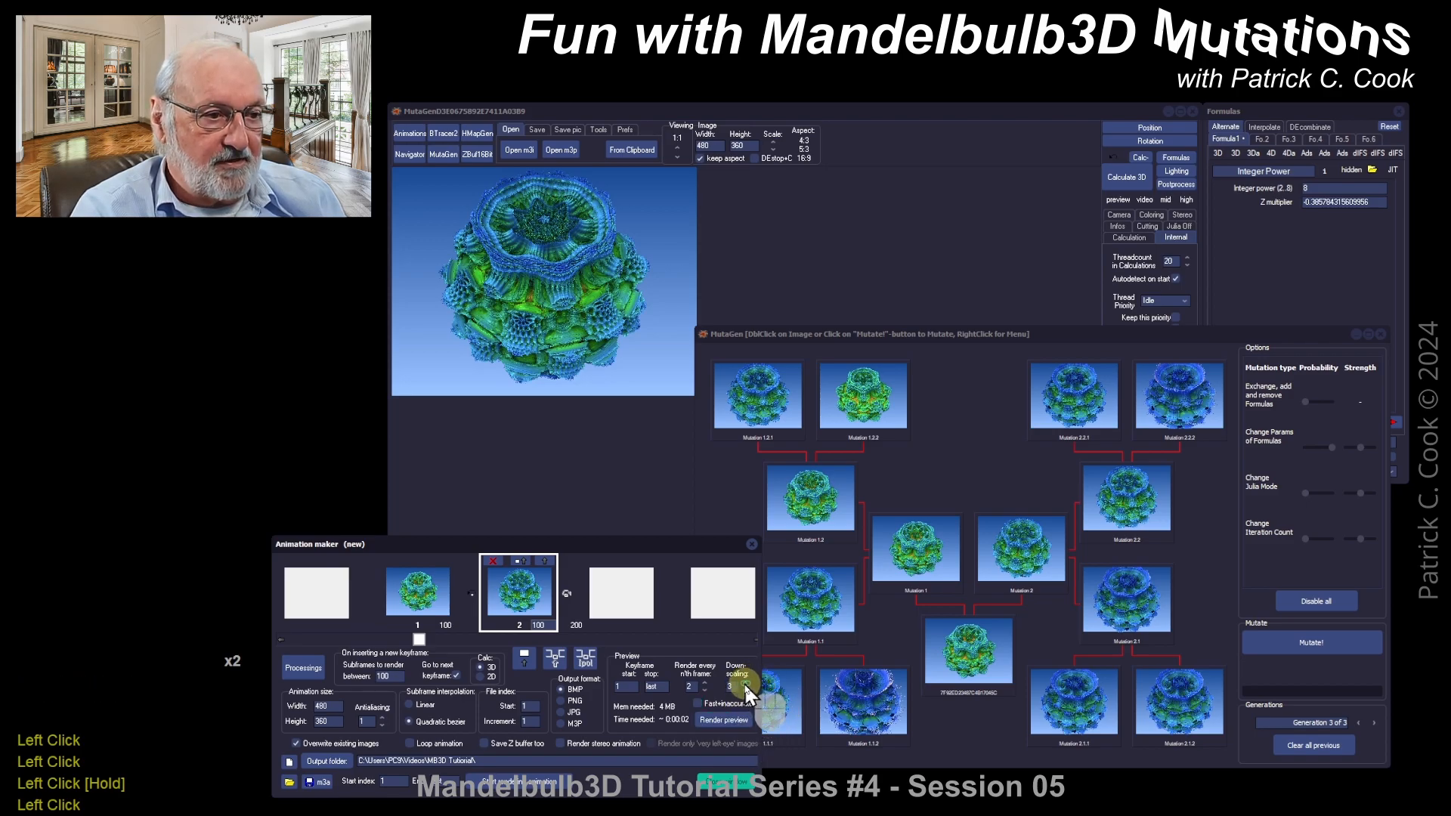
click(746, 684)
double_click(745, 690)
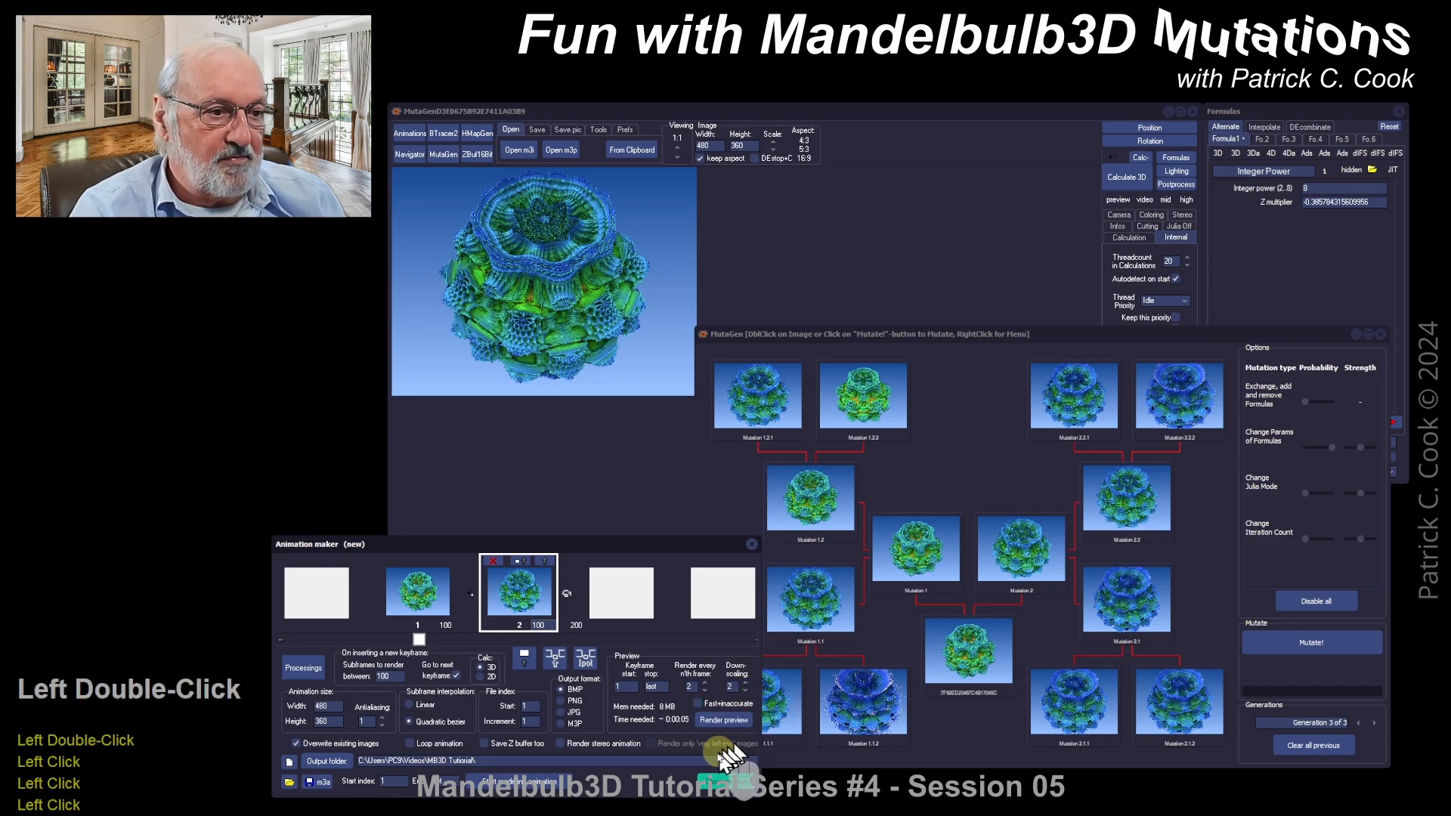
Step: Render the two-keyframe preview and place its window above the mutations, briefly toggling the white background
click(724, 719)
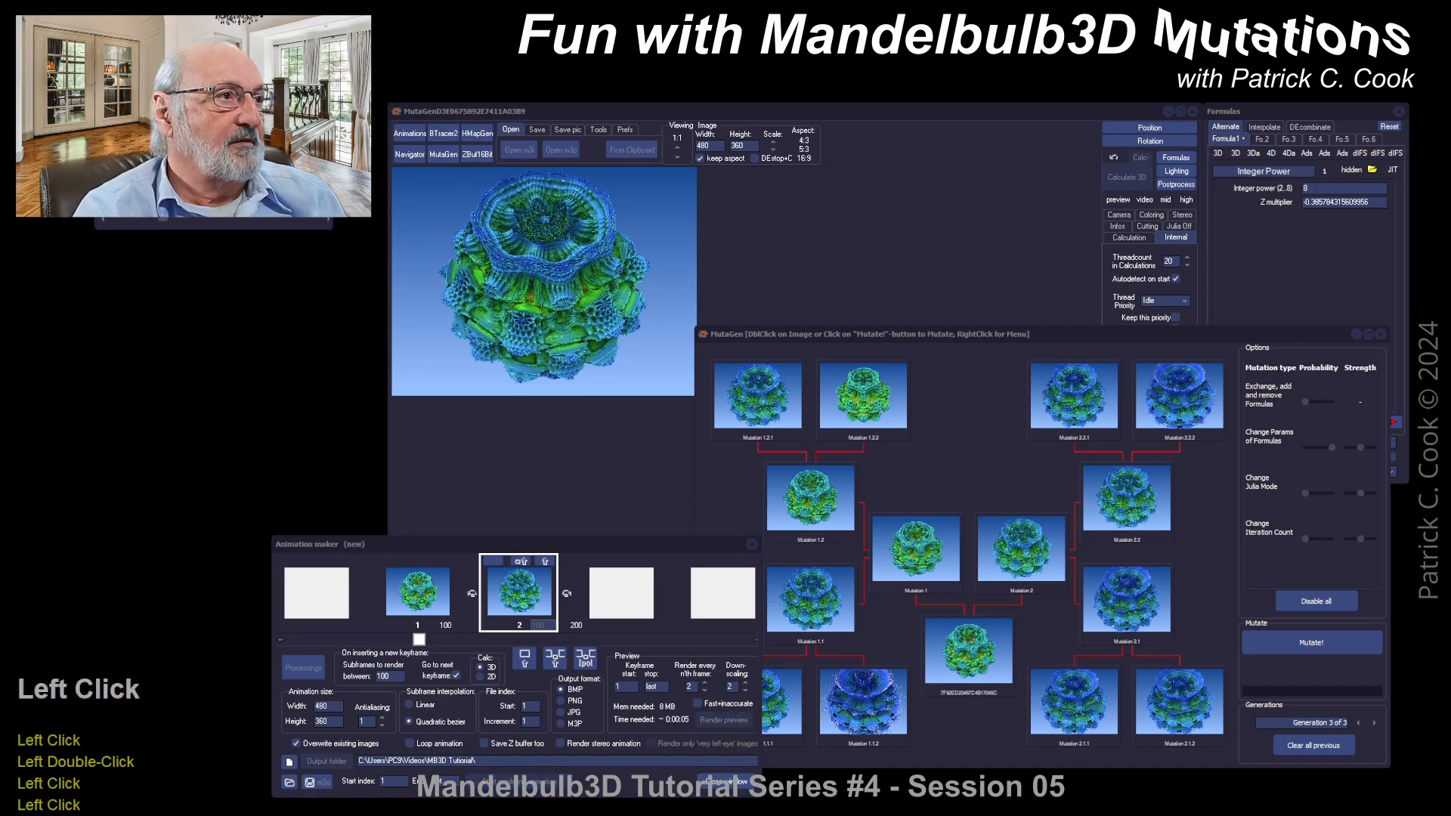
drag(289, 48, 895, 313)
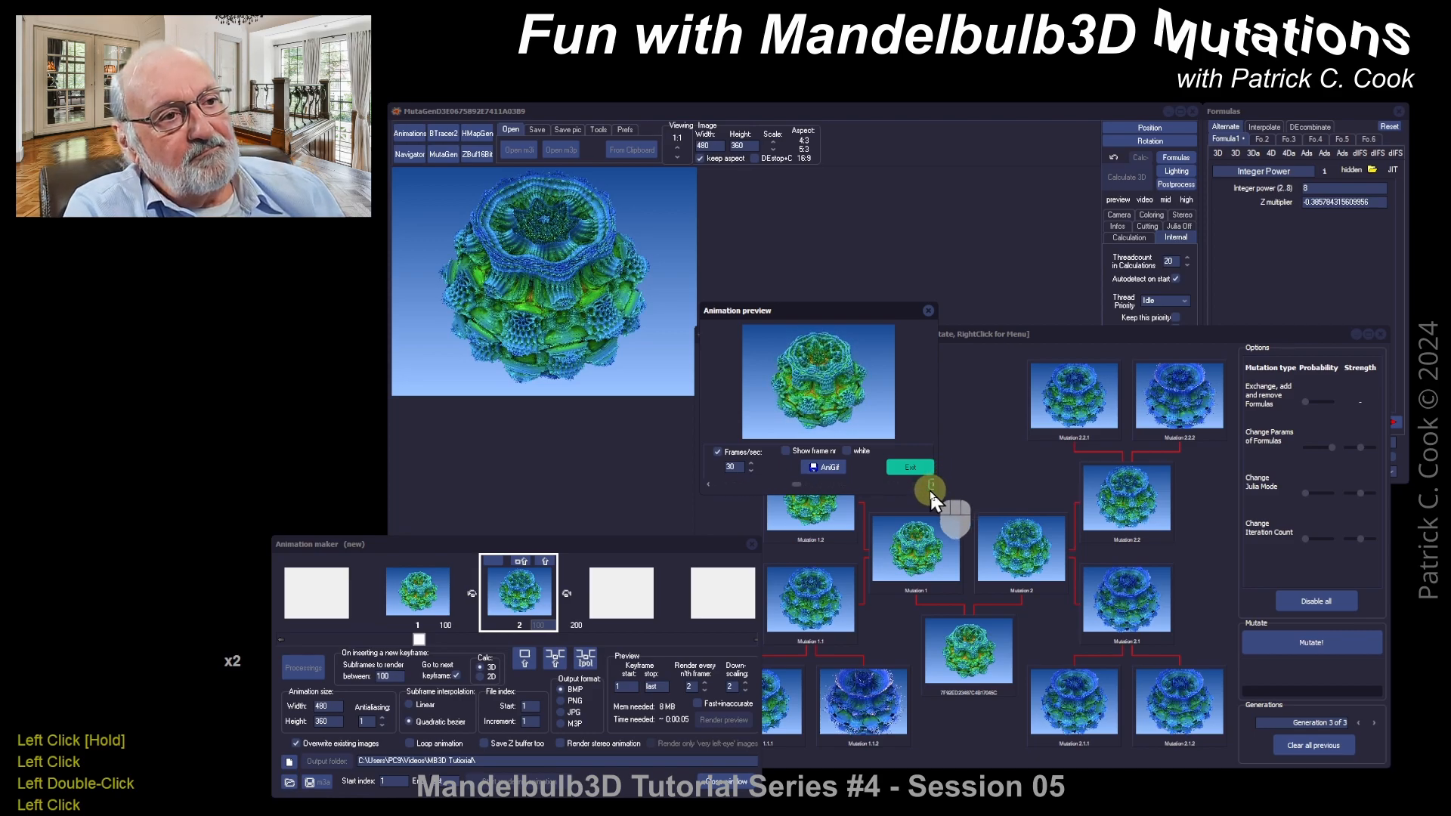
click(865, 452)
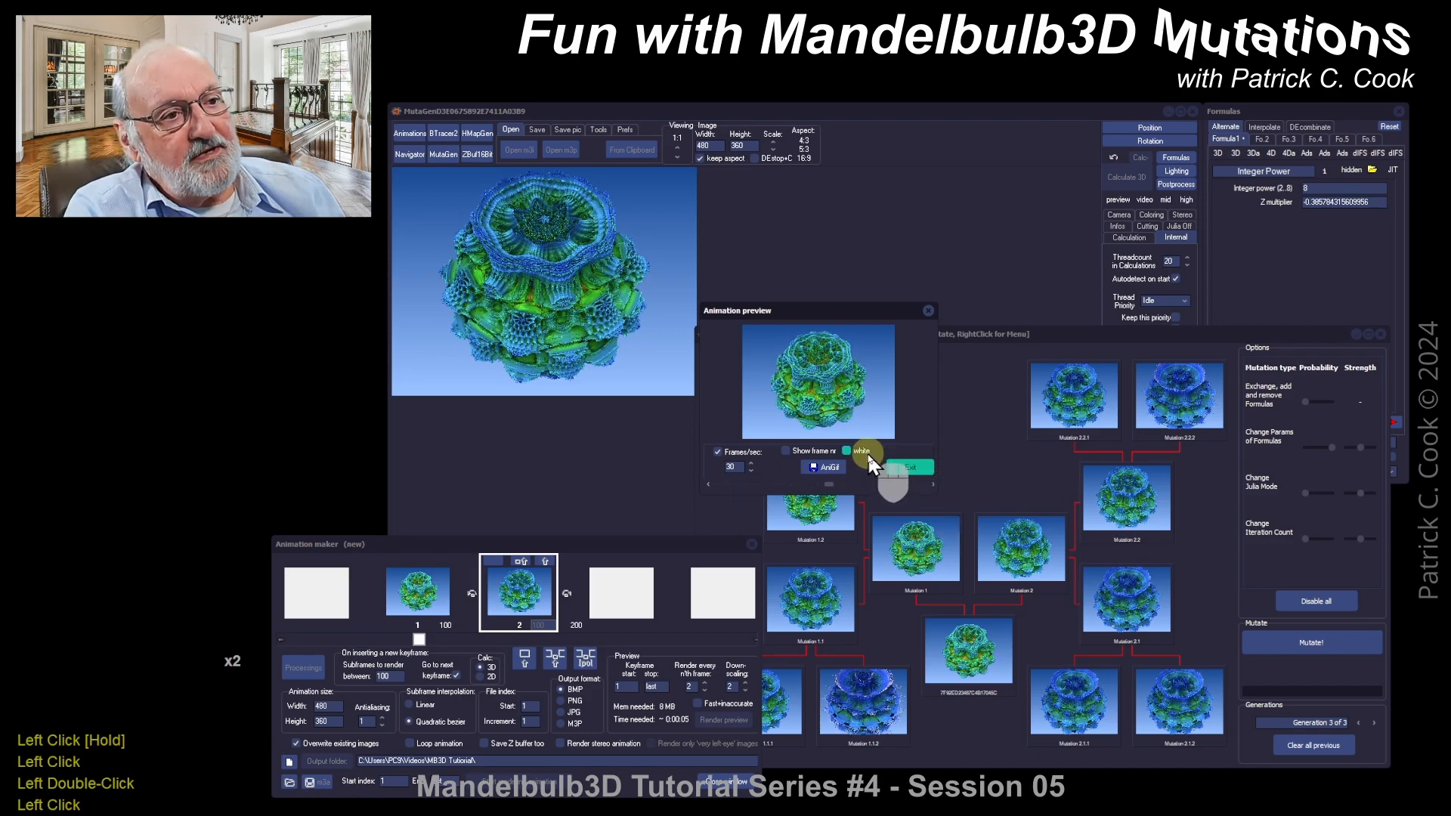
click(868, 454)
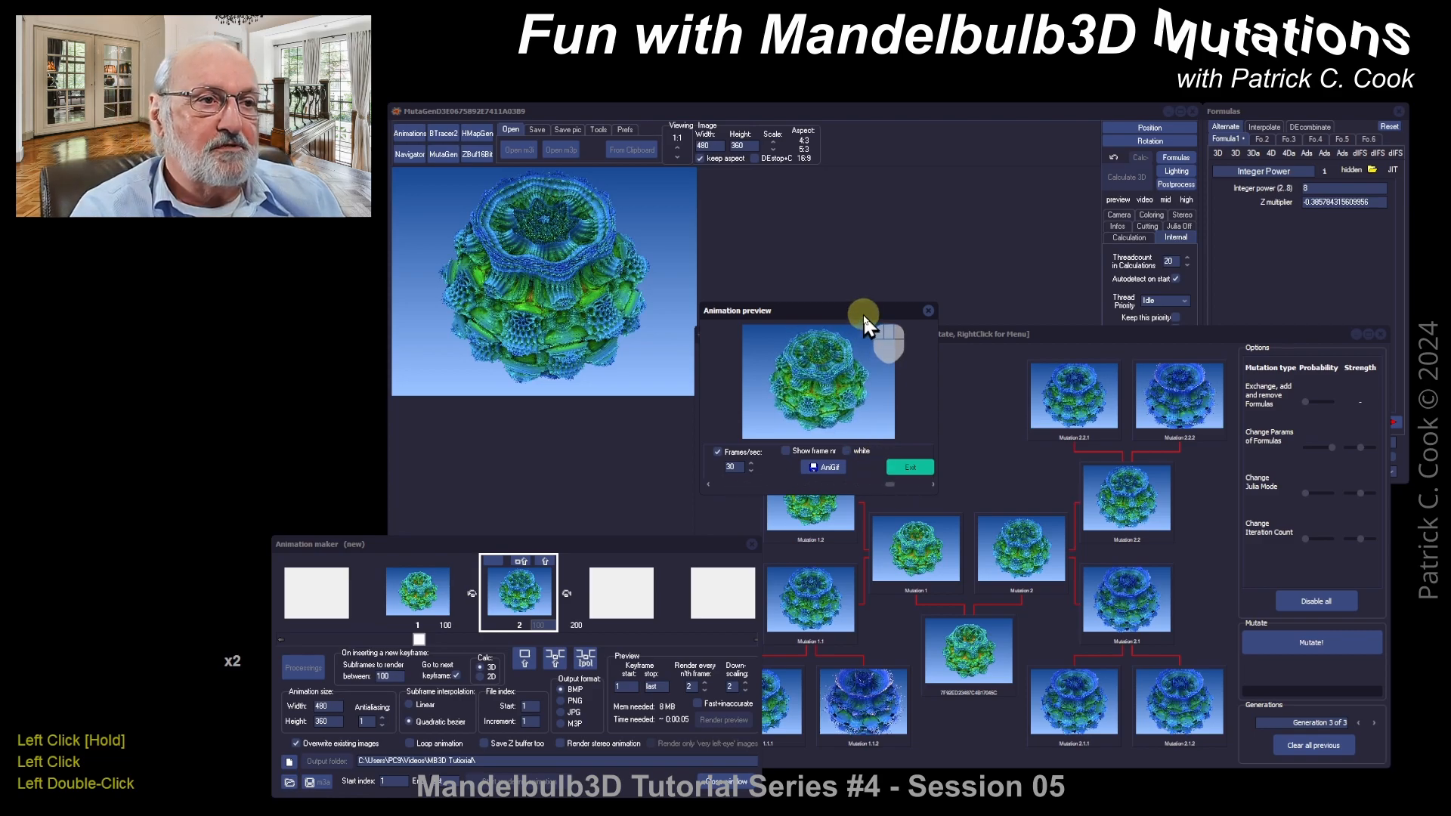
drag(863, 313, 985, 142)
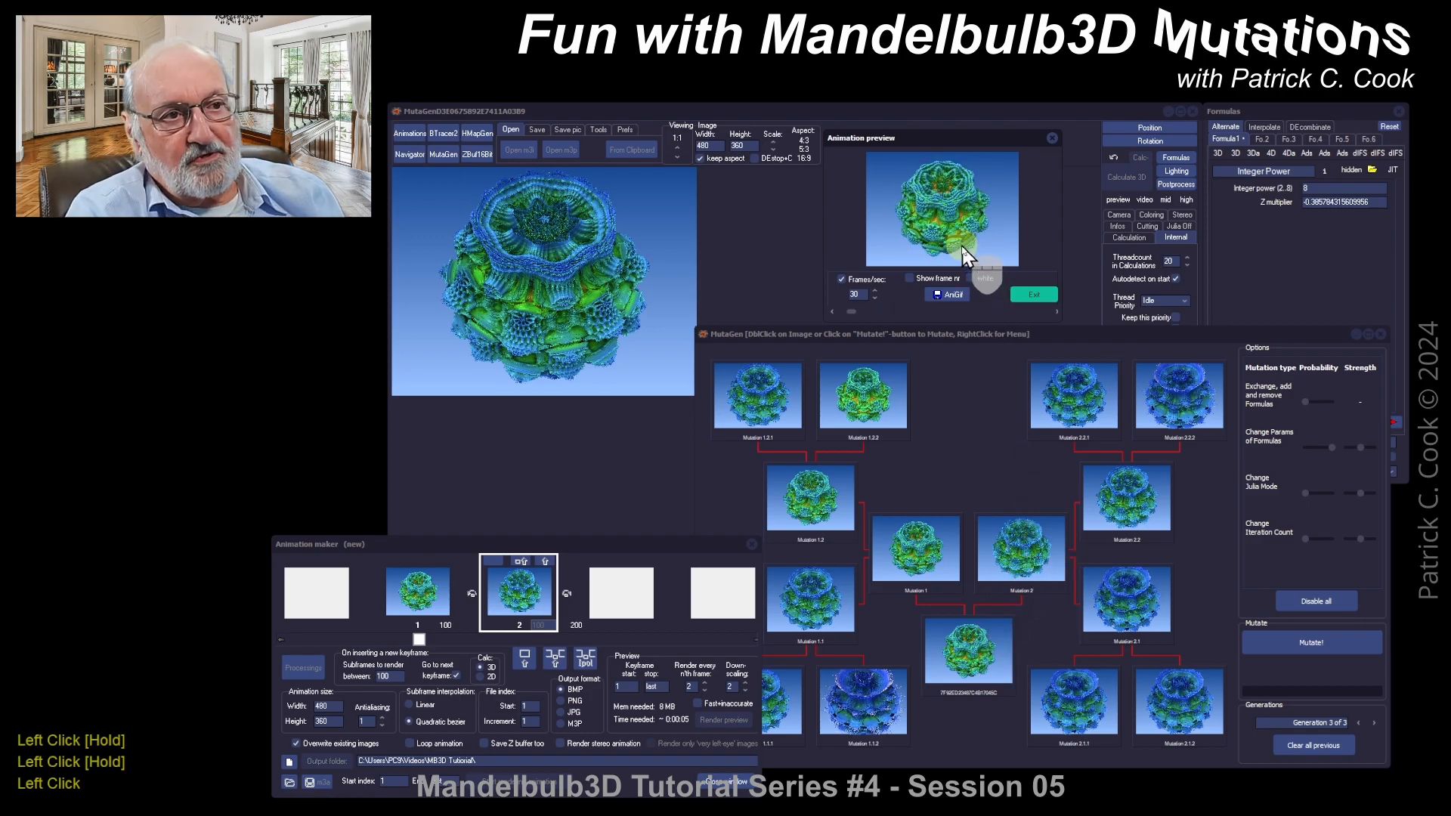
Step: Stop the 30 fps loop and scrub the preview slider back and forth through the frames
click(991, 313)
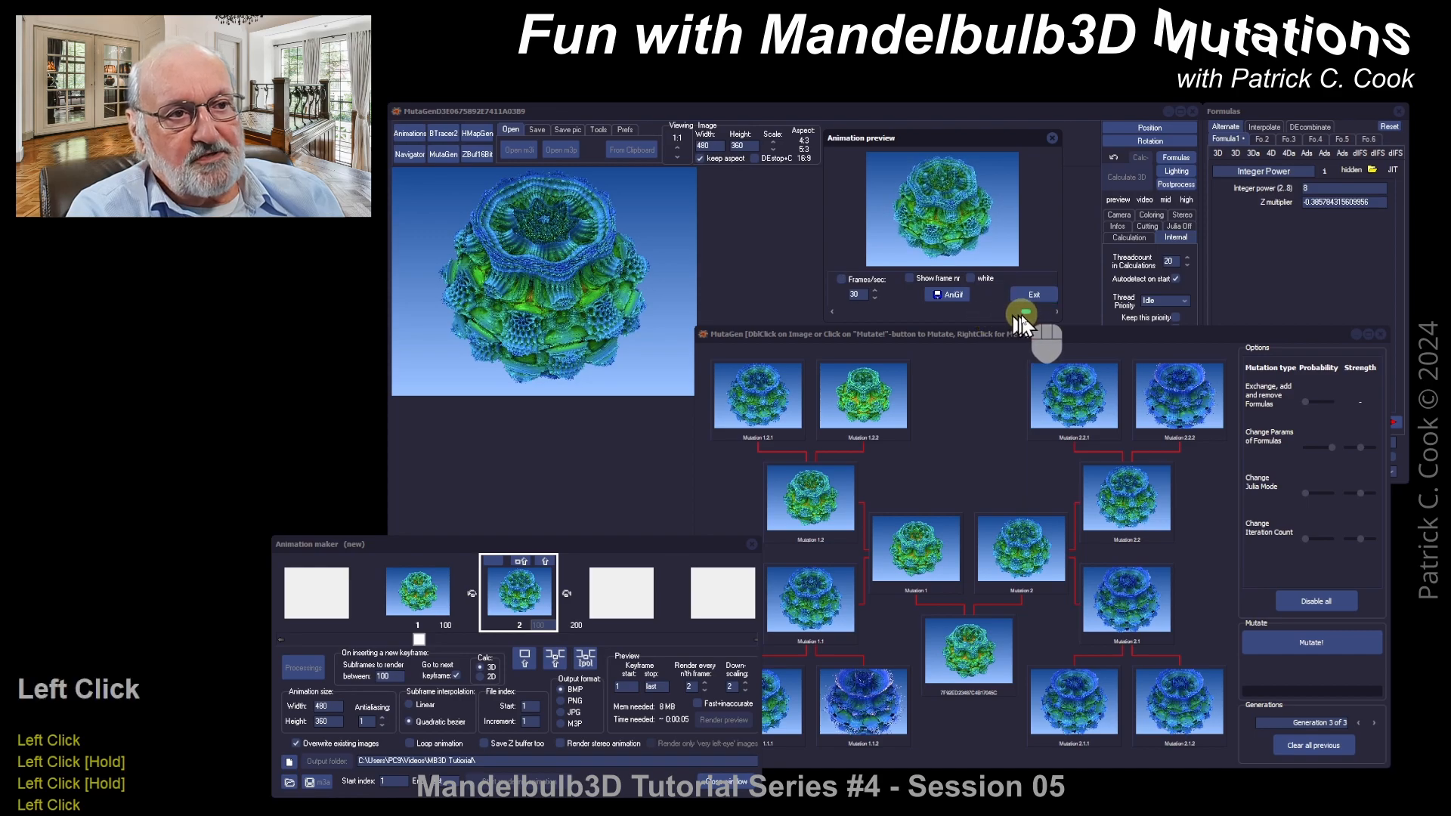
drag(1014, 316, 862, 320)
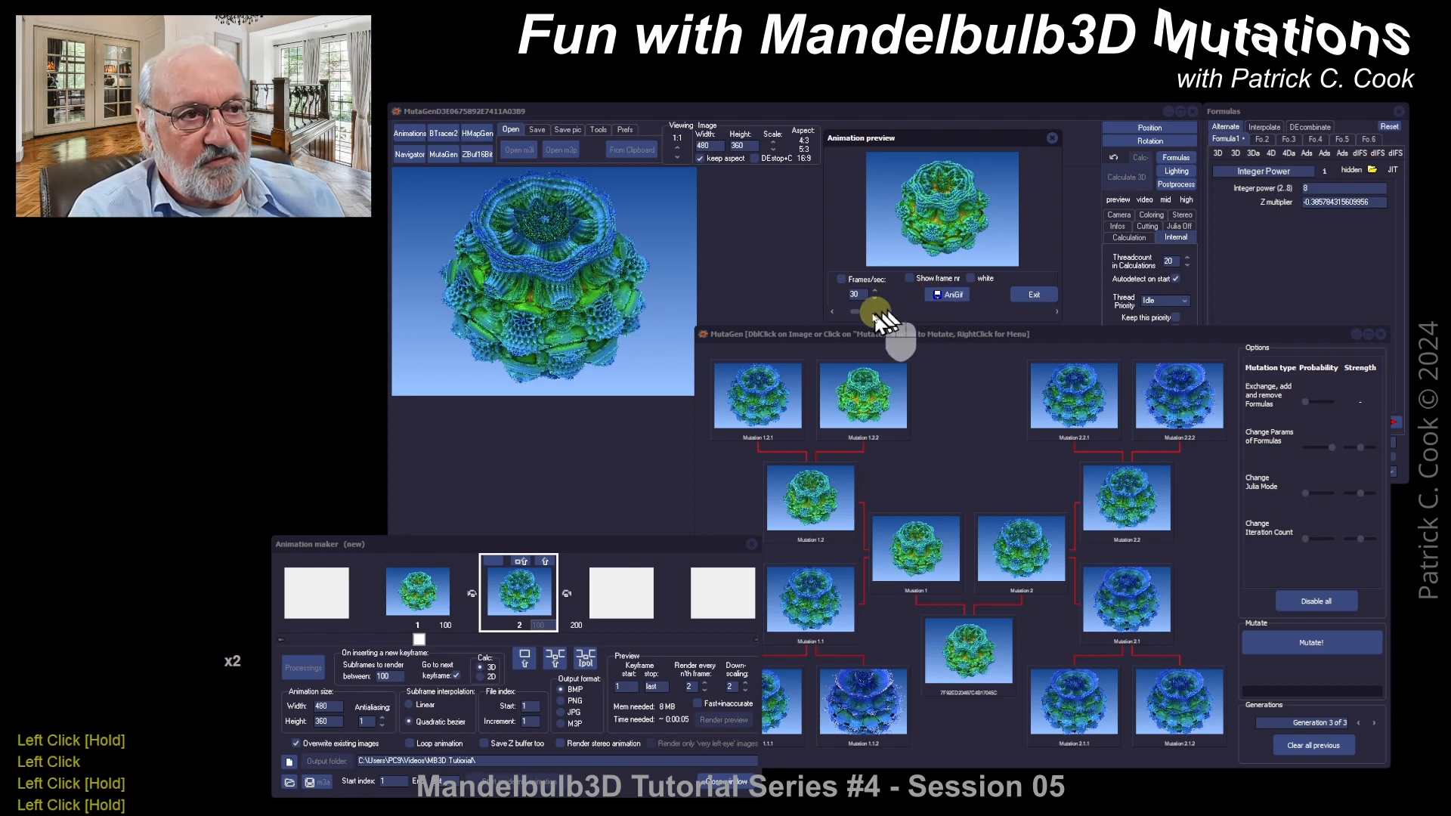
drag(855, 309, 883, 310)
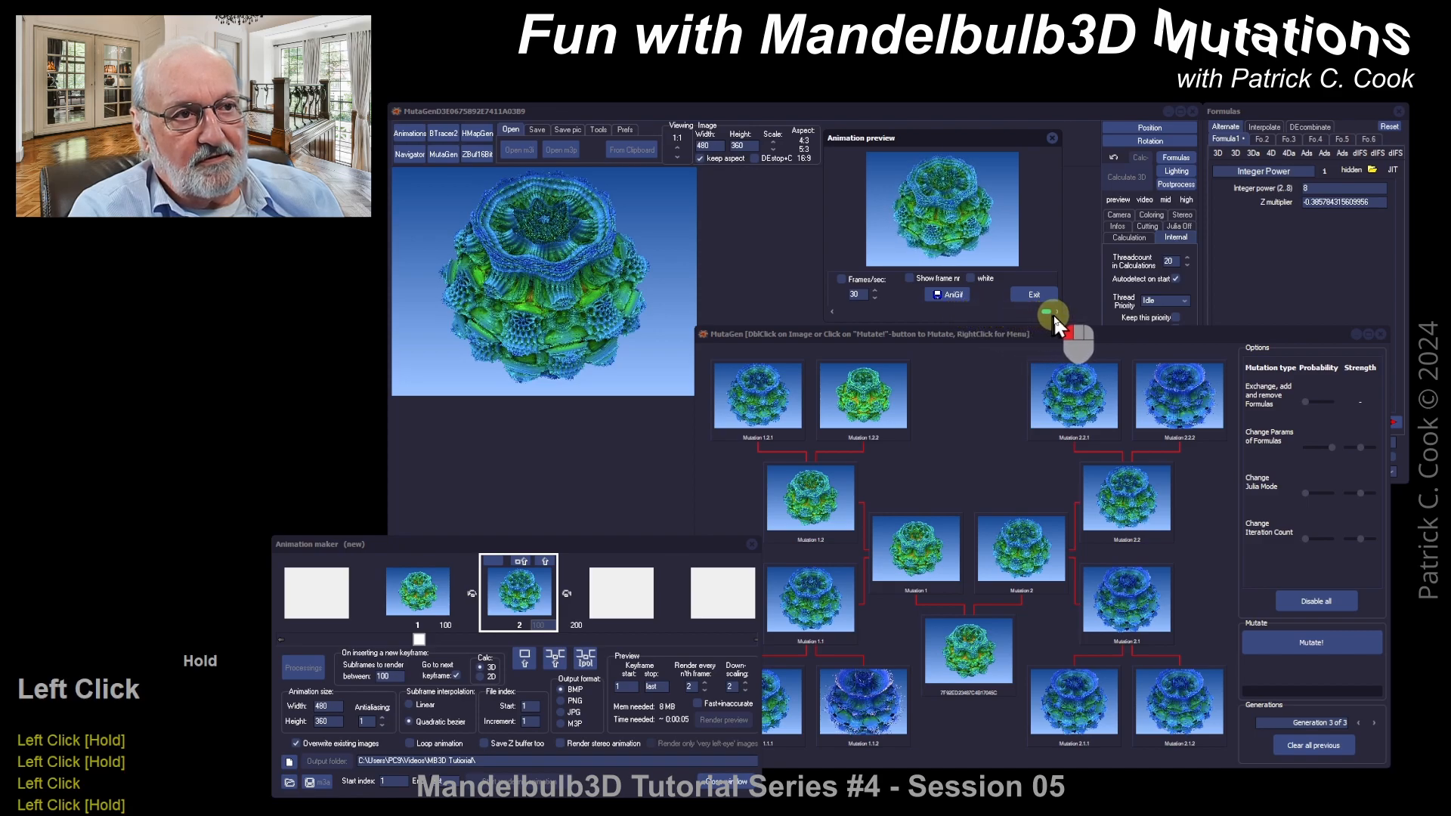
drag(1054, 314, 1054, 316)
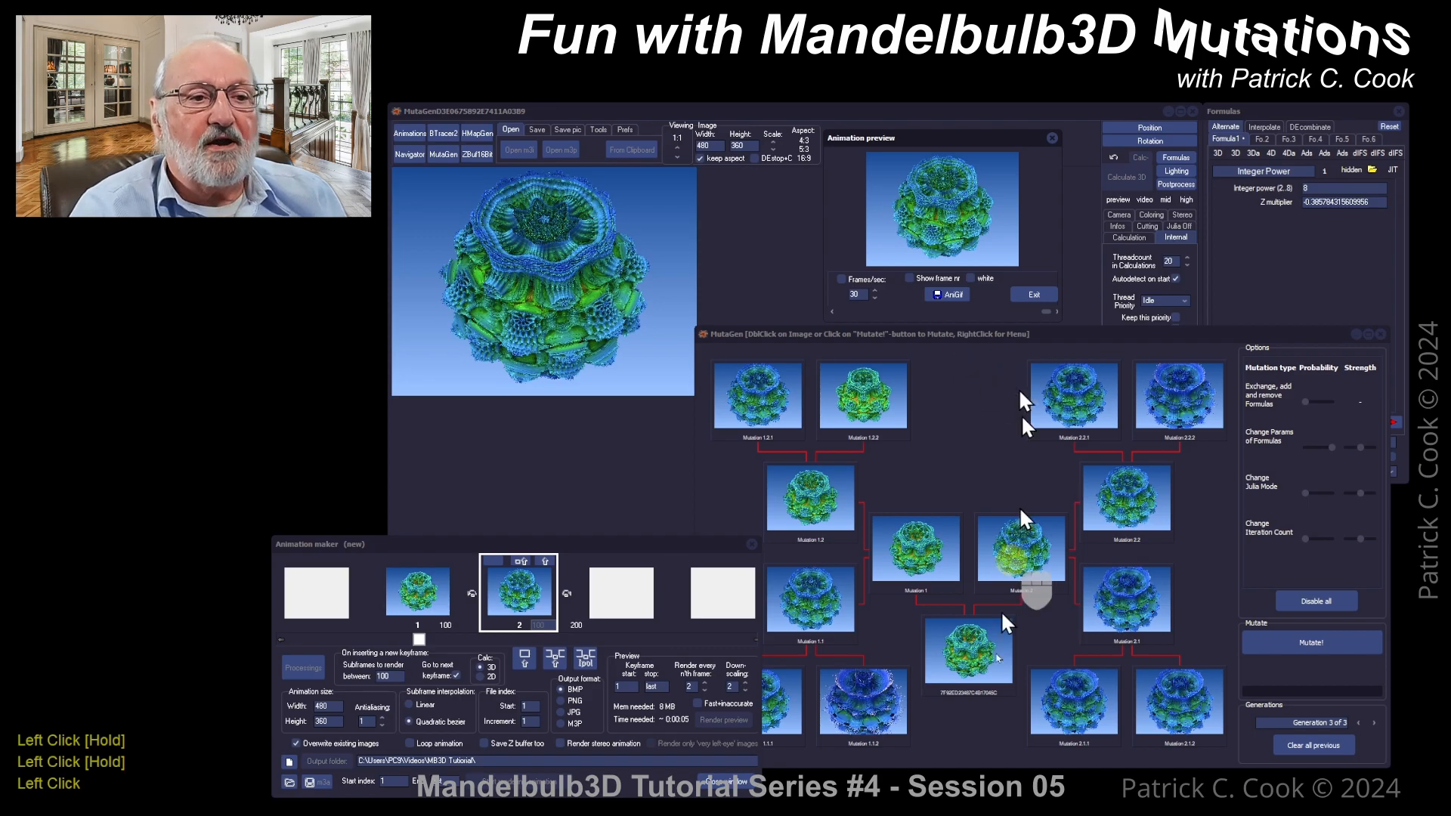
click(996, 750)
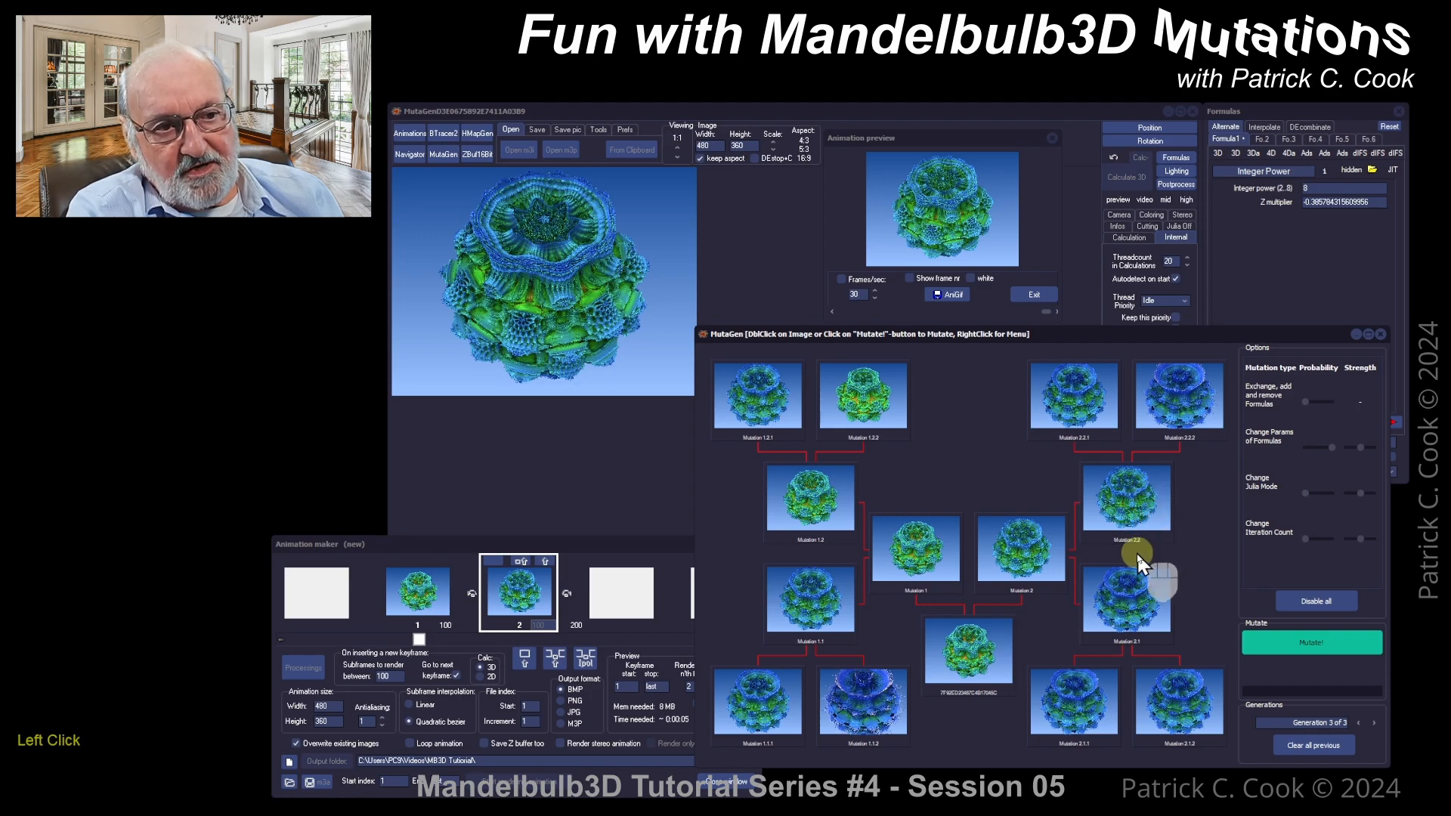
Step: Select Mutation 2.1 in the mutation tree and open its context menu
click(1141, 504)
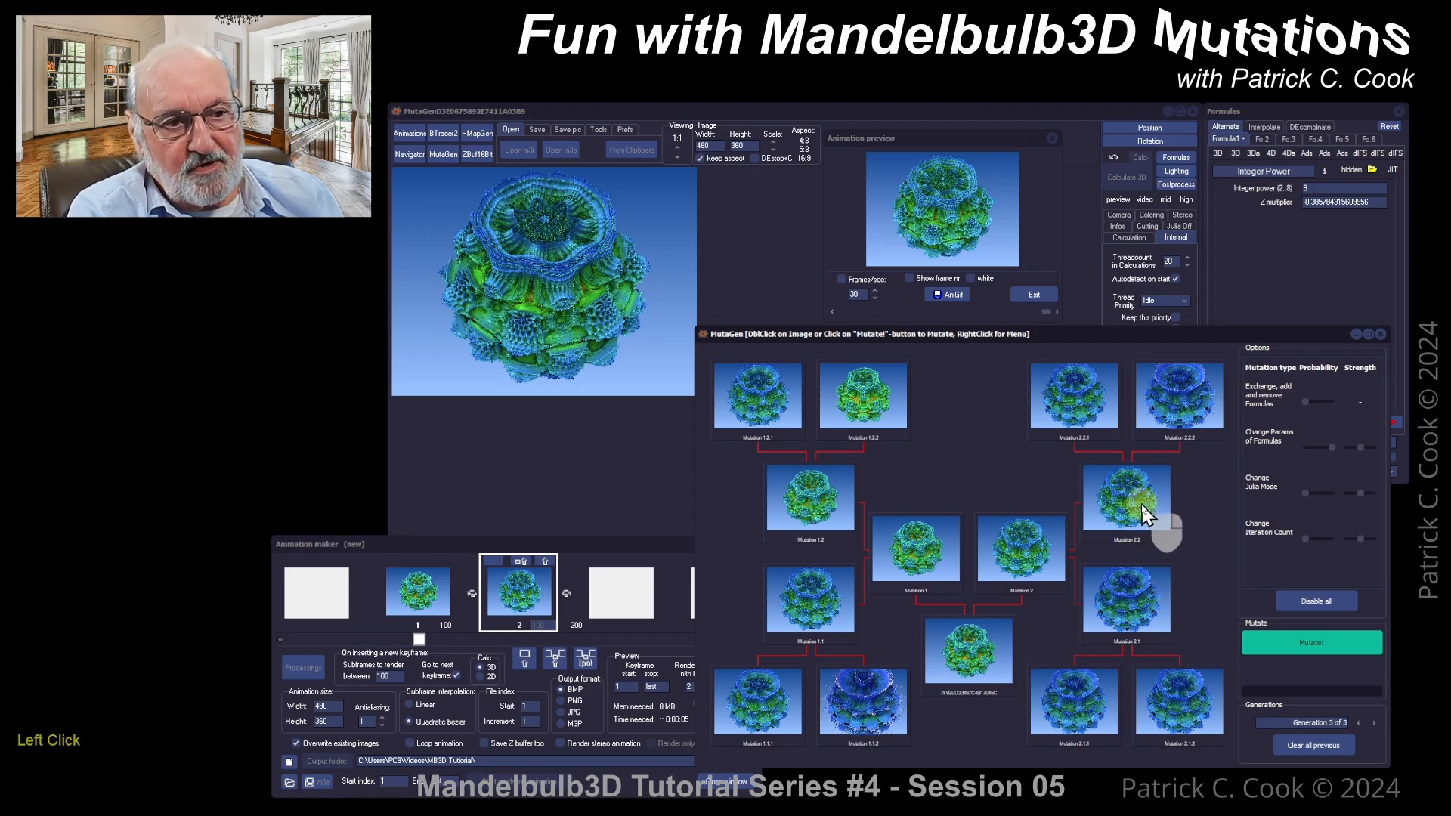
click(1140, 609)
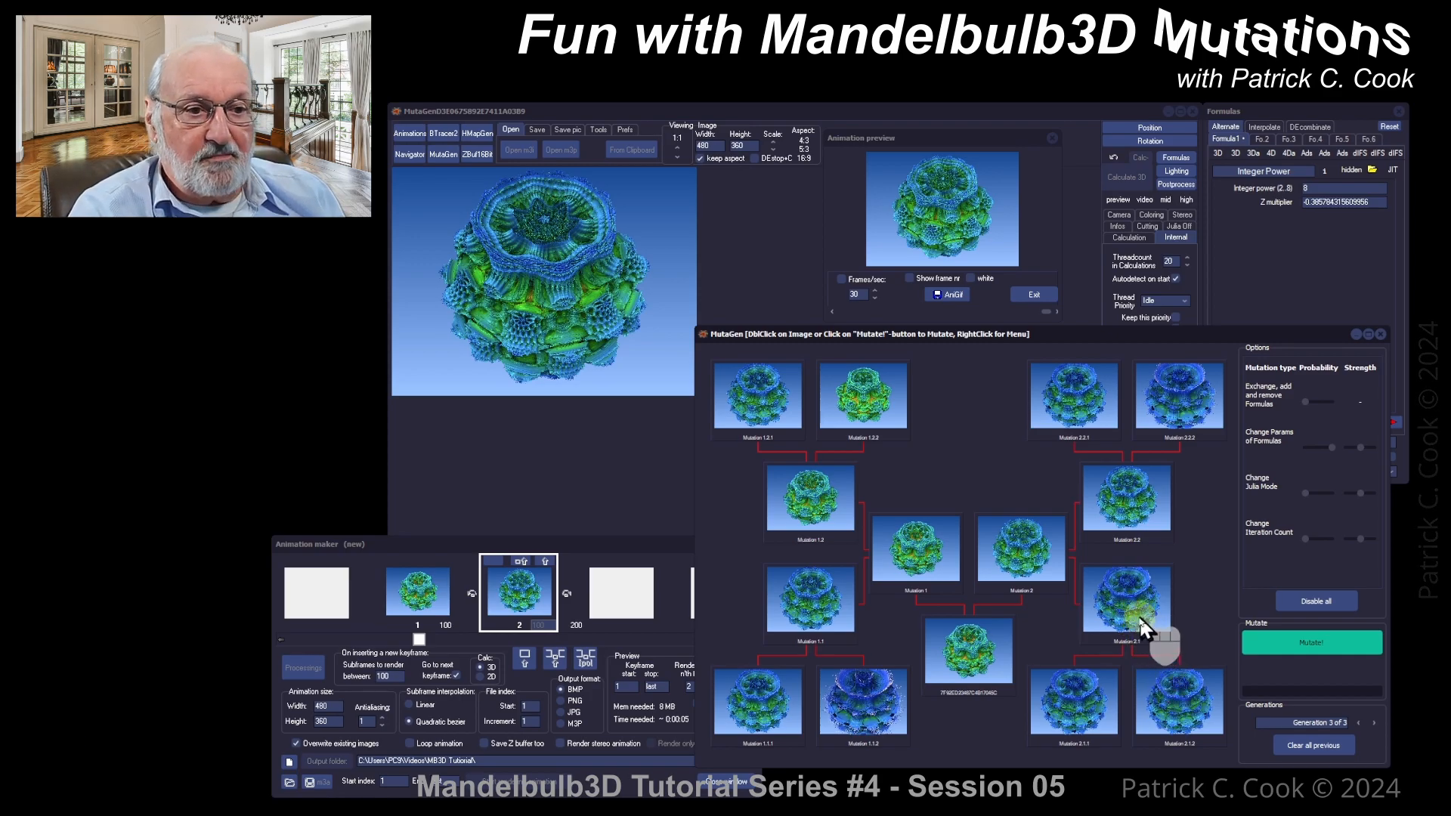
right_click(1137, 610)
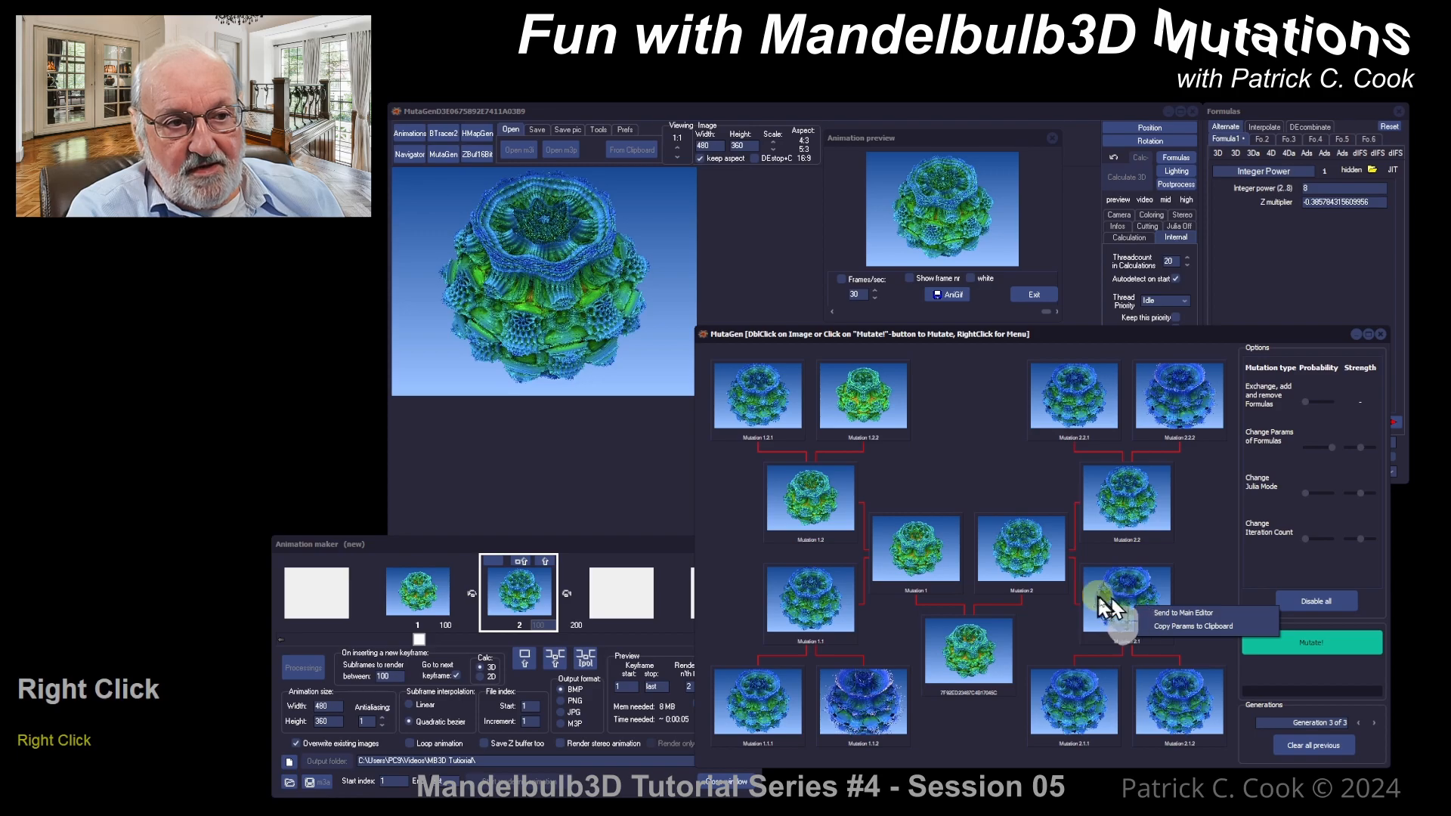
click(1200, 594)
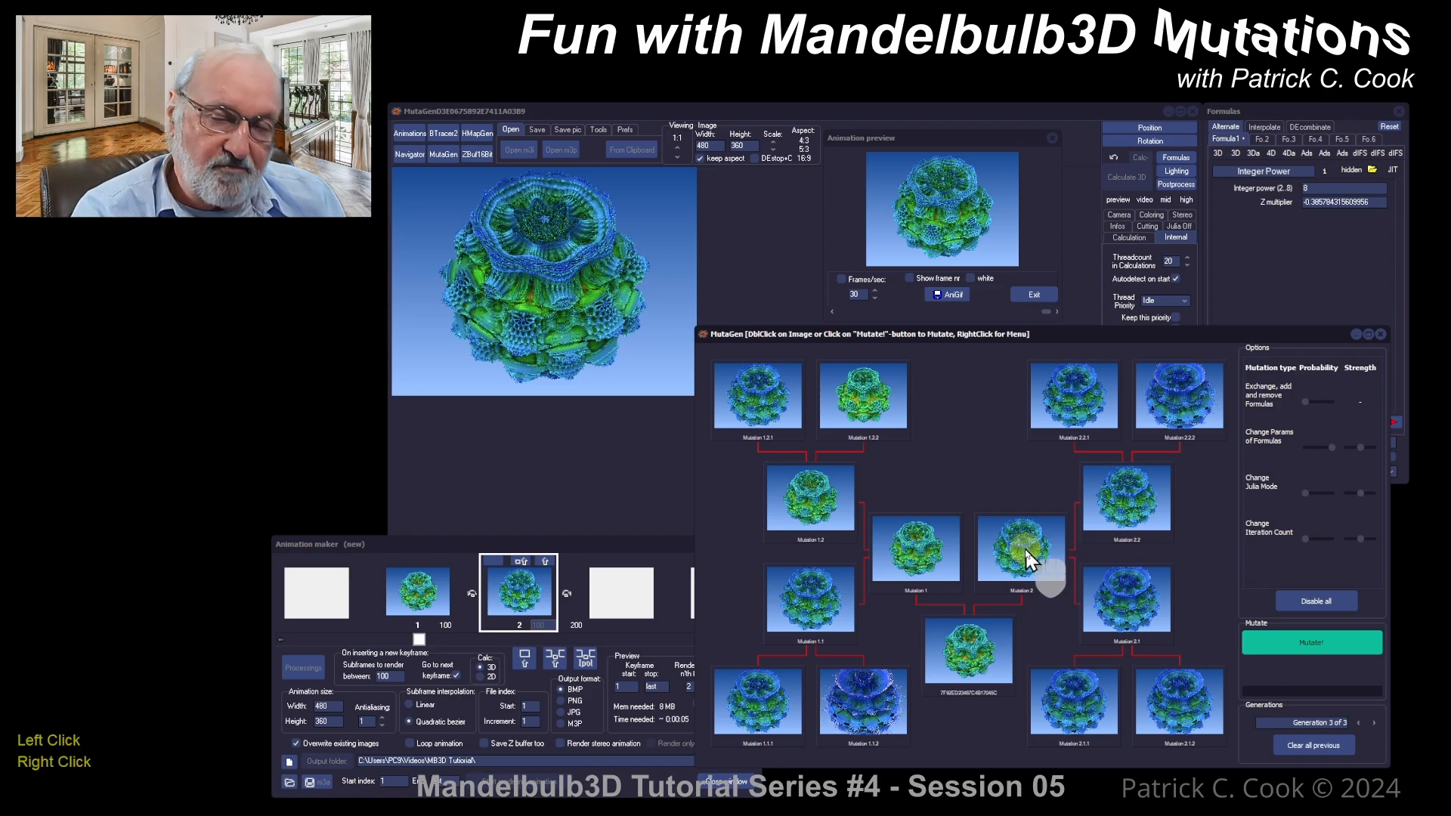
Step: Send Mutation 2.1 to the main editor, dismiss the focus error, and close the animation preview
right_click(1127, 603)
click(1179, 612)
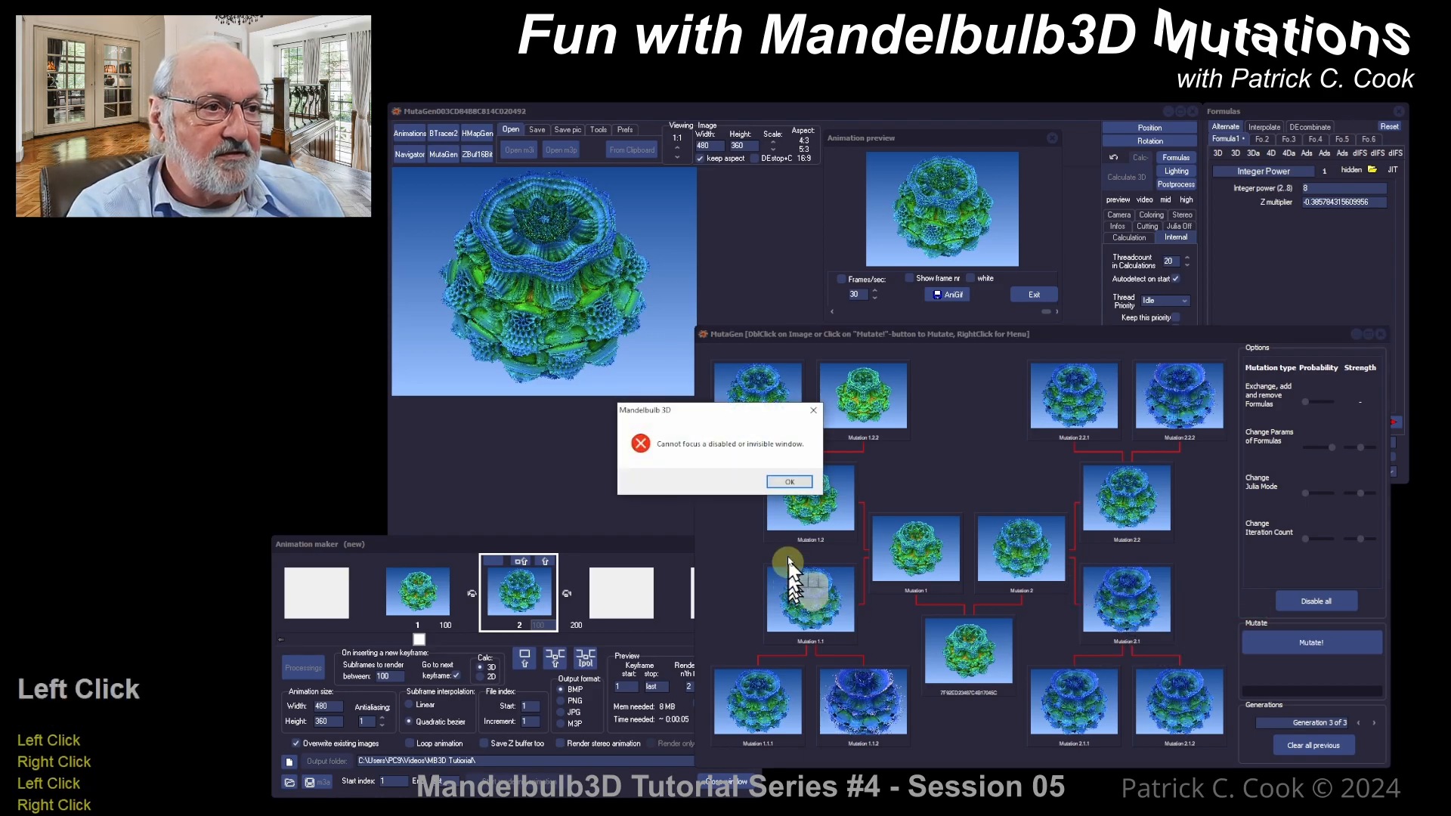
click(789, 482)
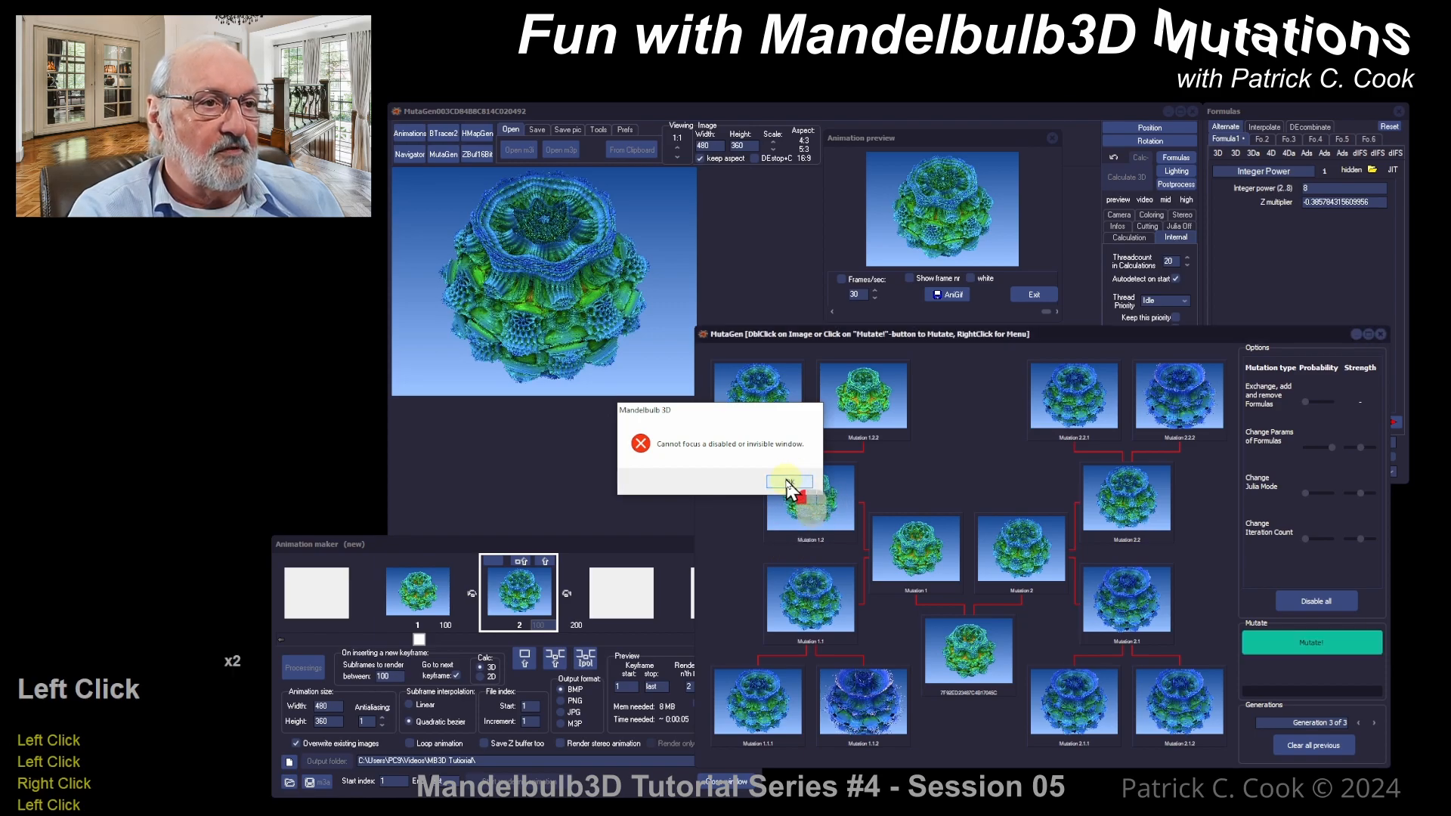
click(1028, 293)
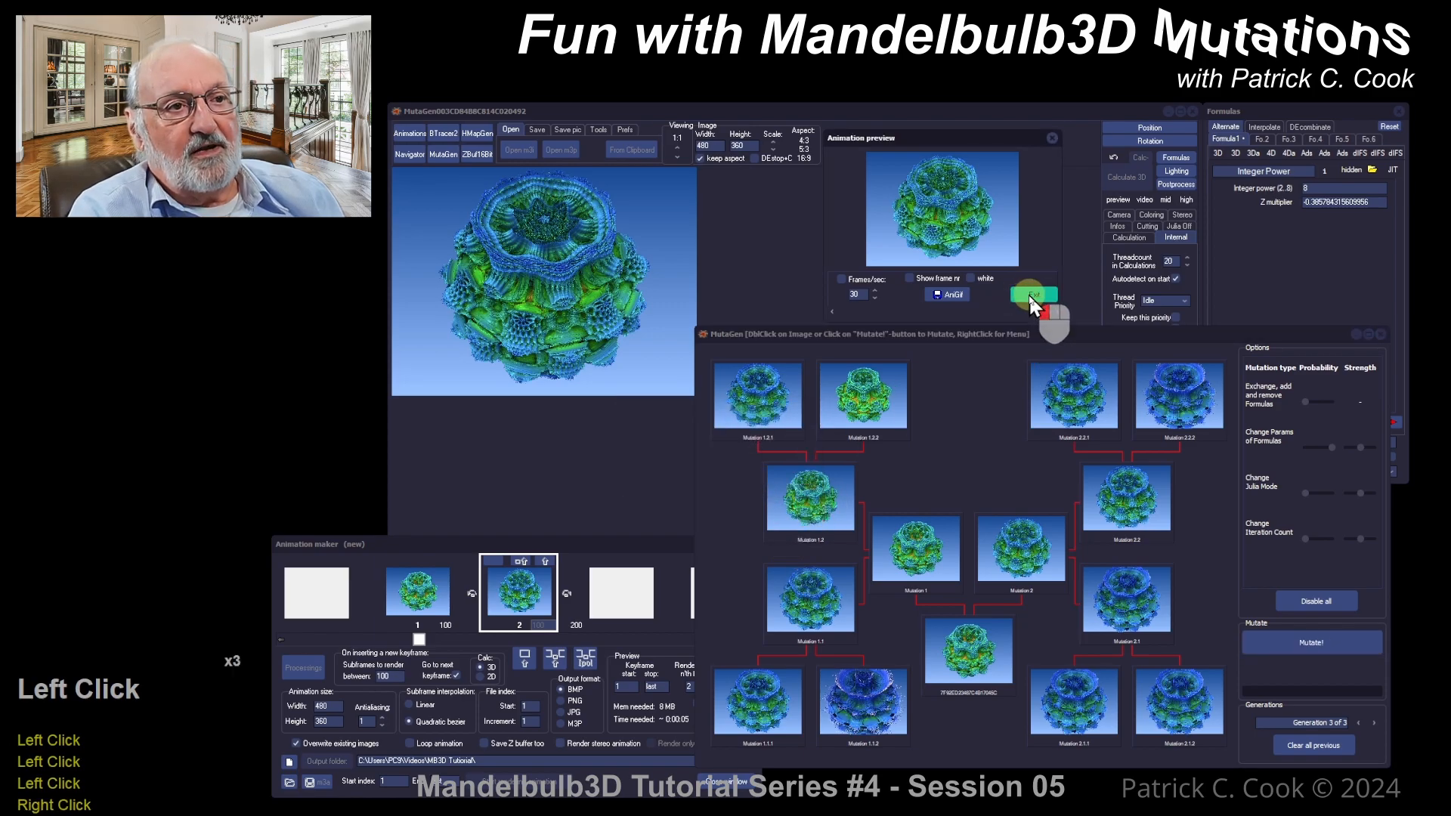
Step: Send Mutation 2.1 to the main editor and render it with Calculate 3D
right_click(1132, 603)
click(1179, 610)
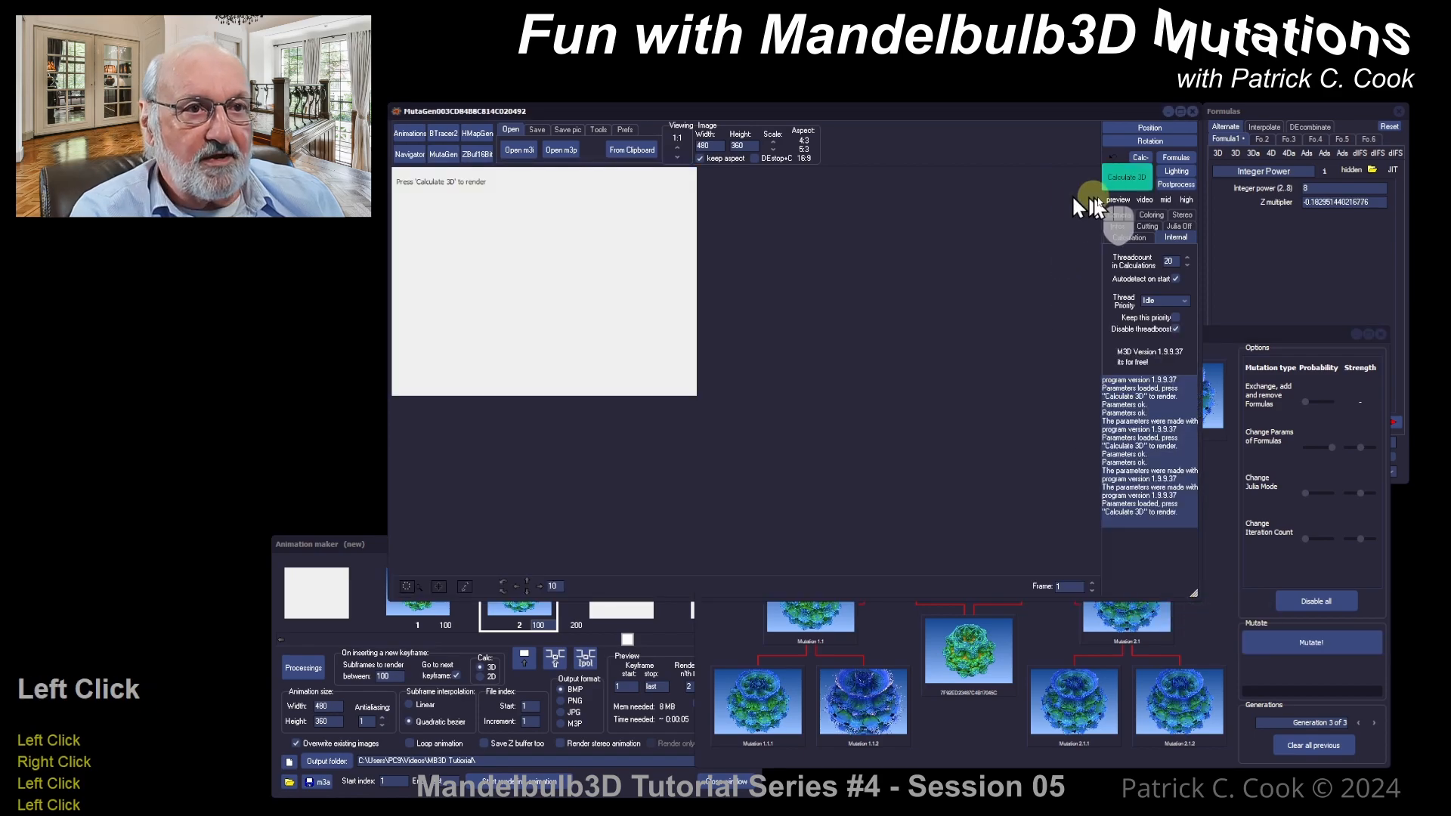
click(1127, 176)
Step: Insert Mutation 2.1 as keyframe 3 and render a preview of the three-keyframe animation
click(610, 772)
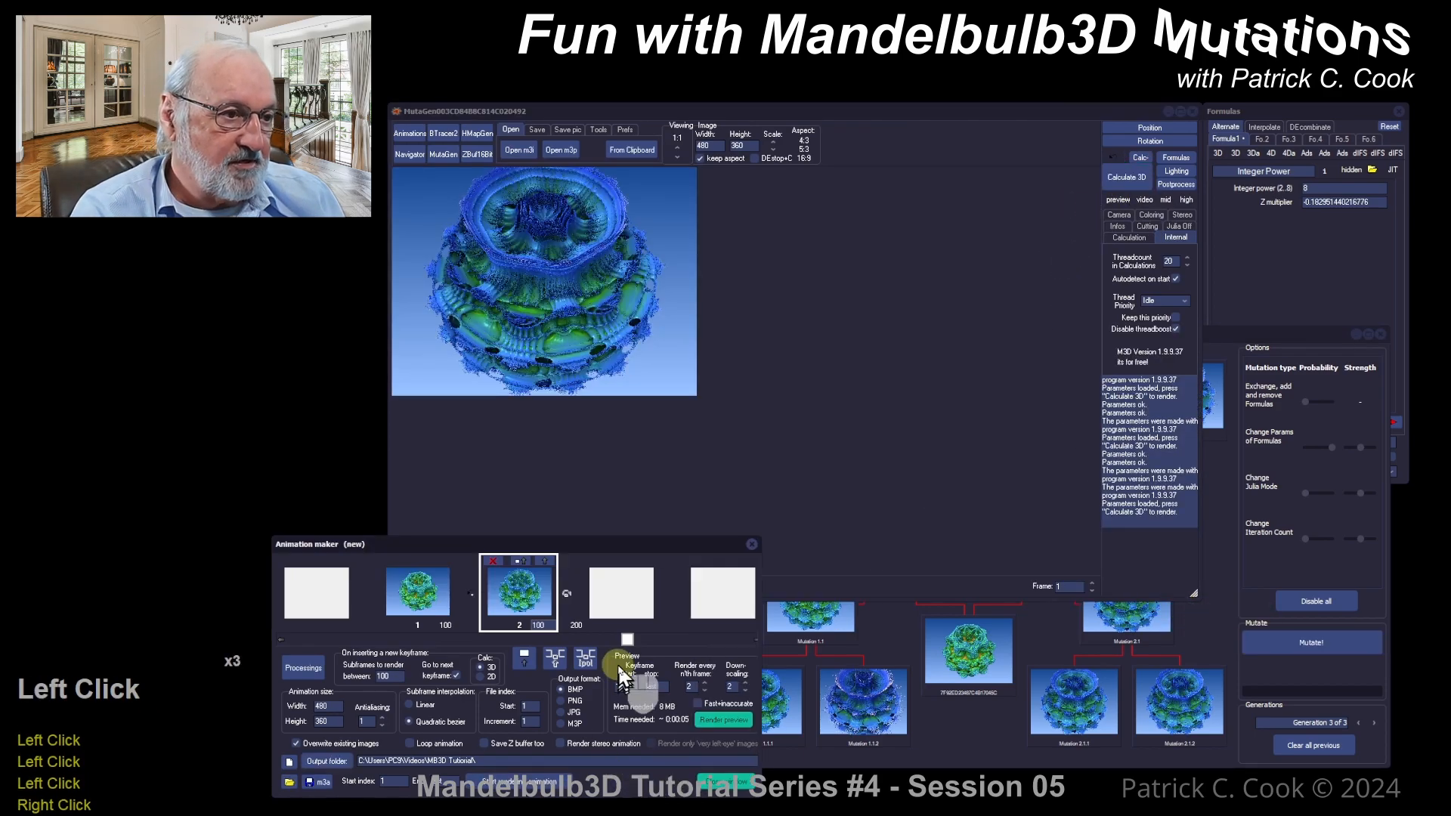
drag(627, 641, 666, 643)
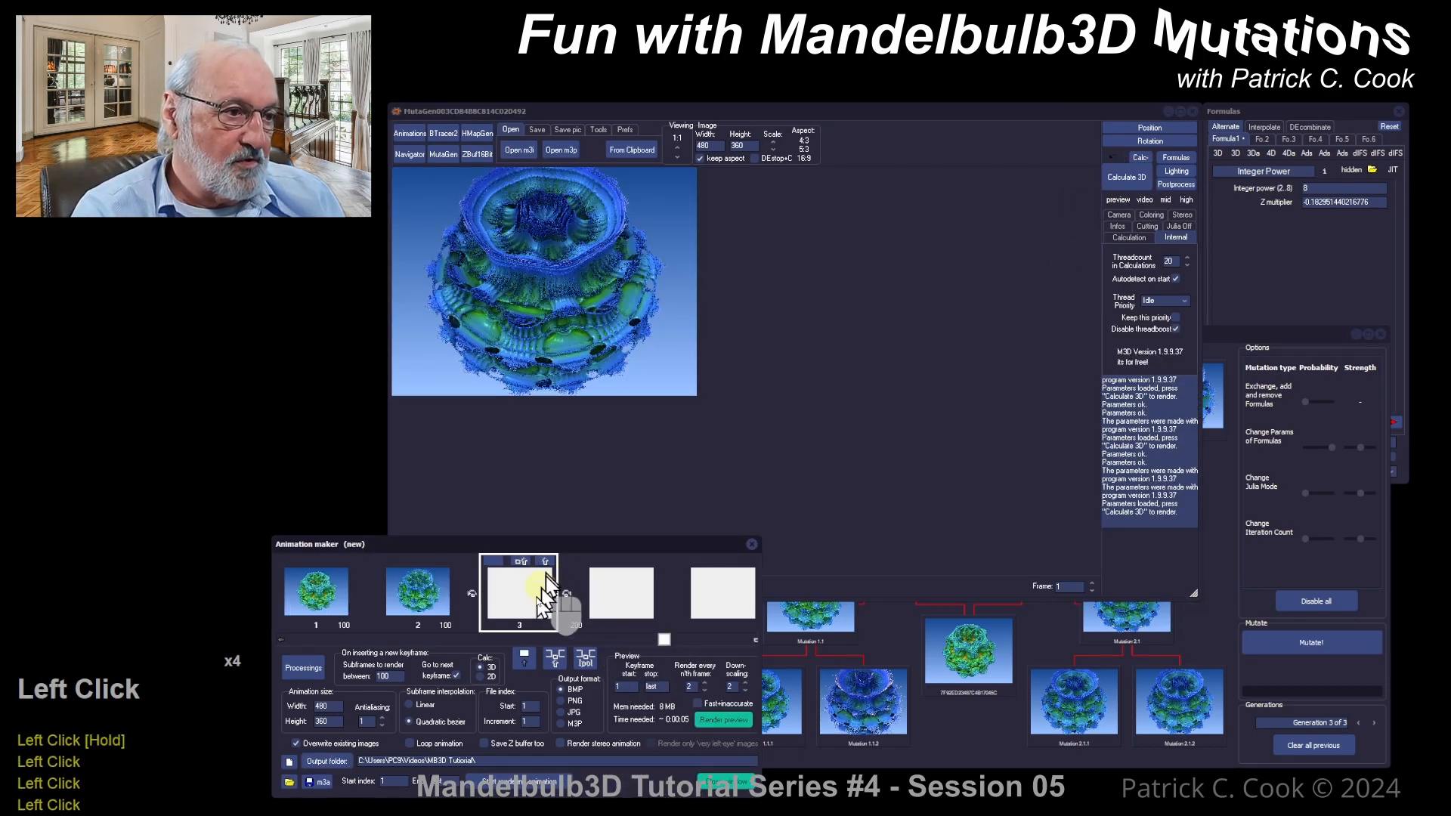
click(524, 655)
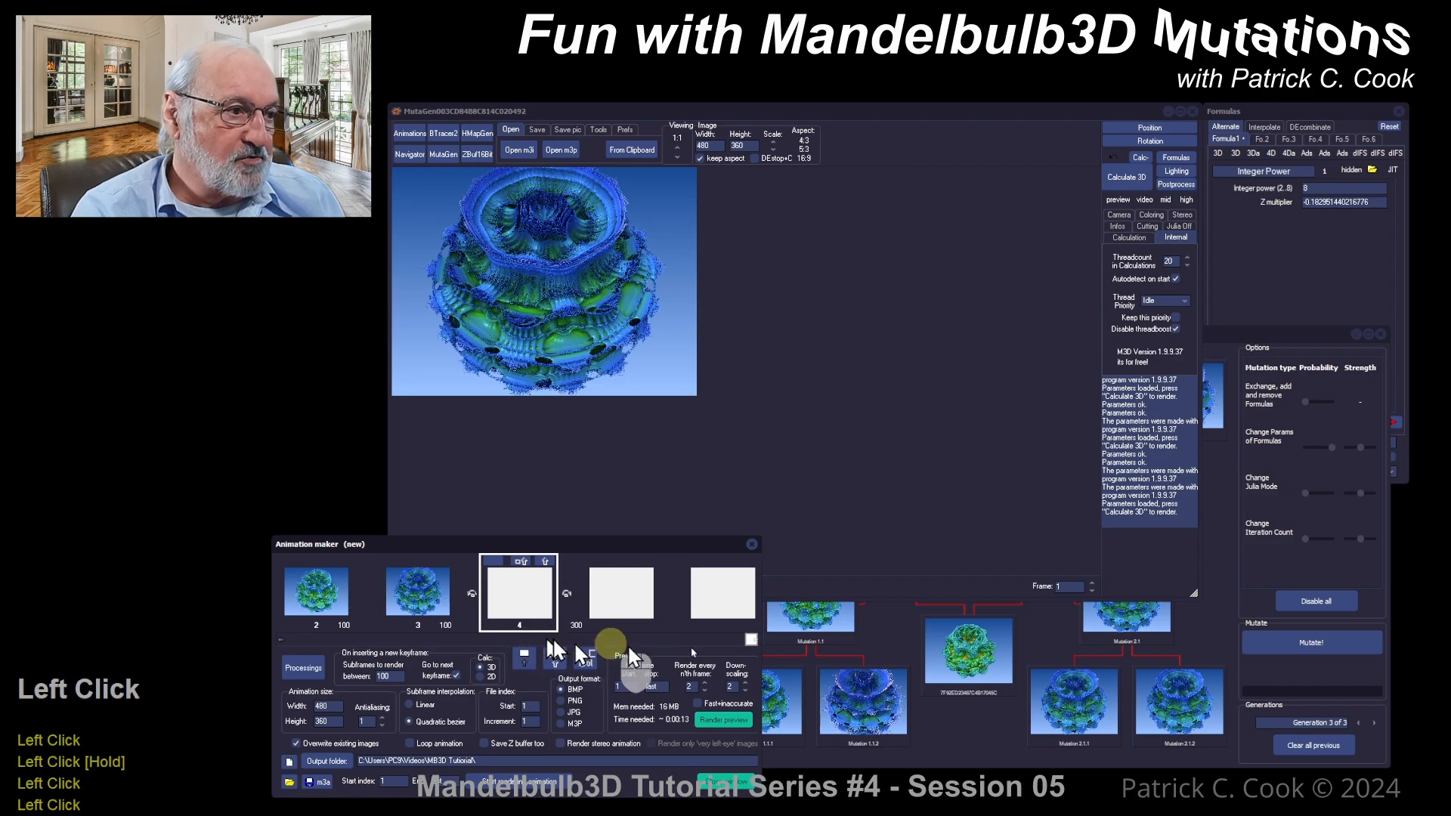
click(723, 721)
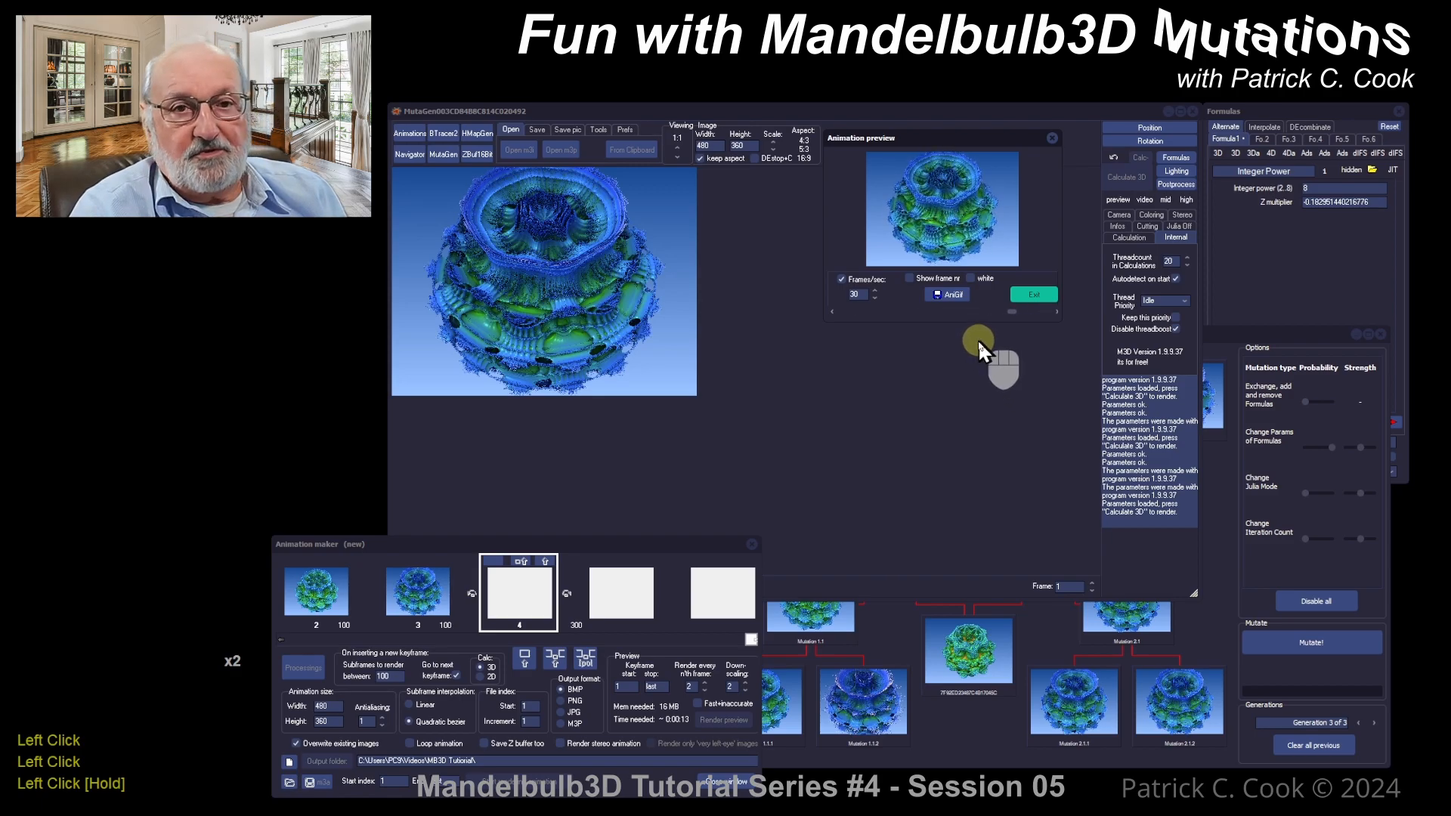
click(1006, 745)
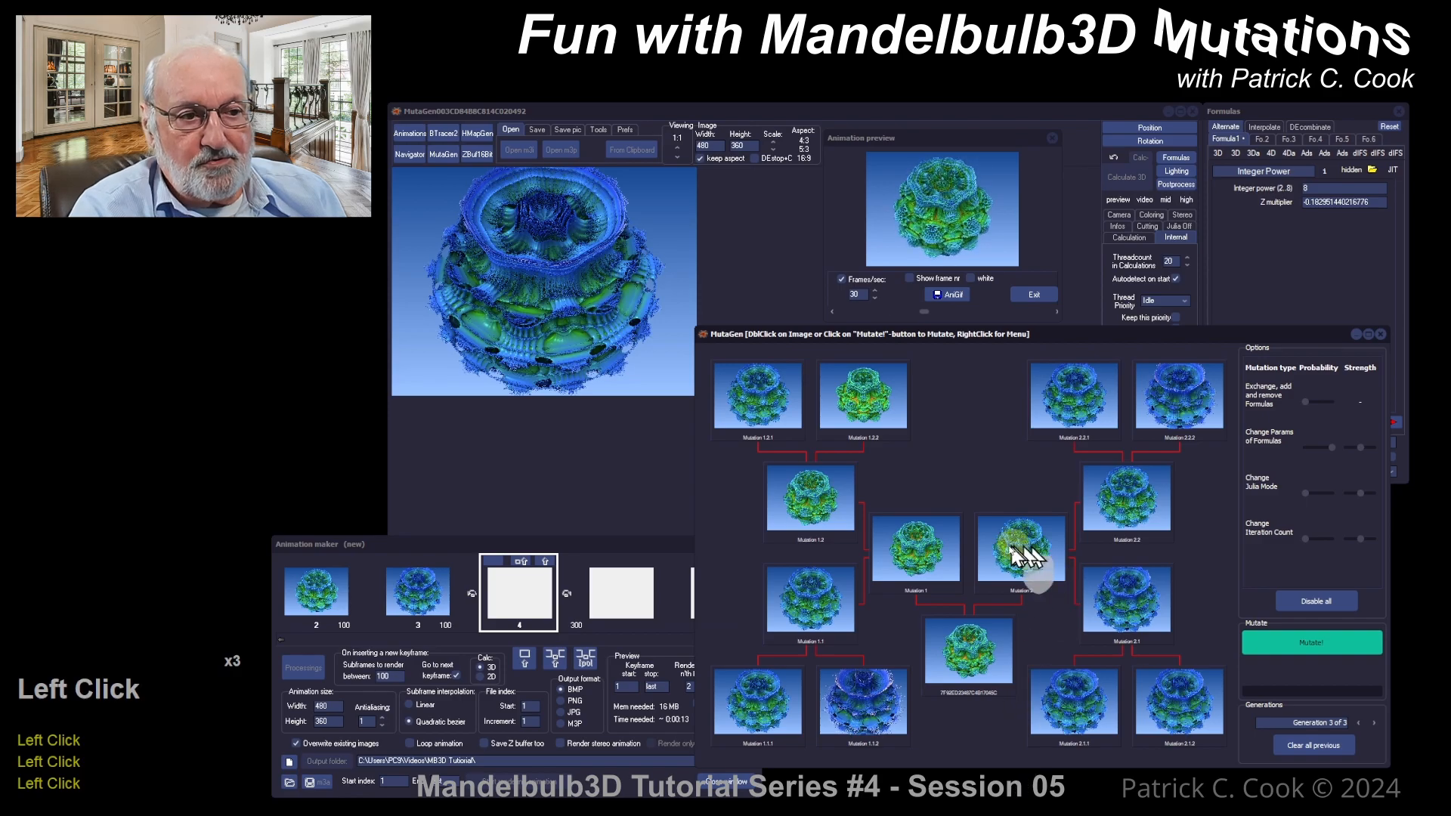